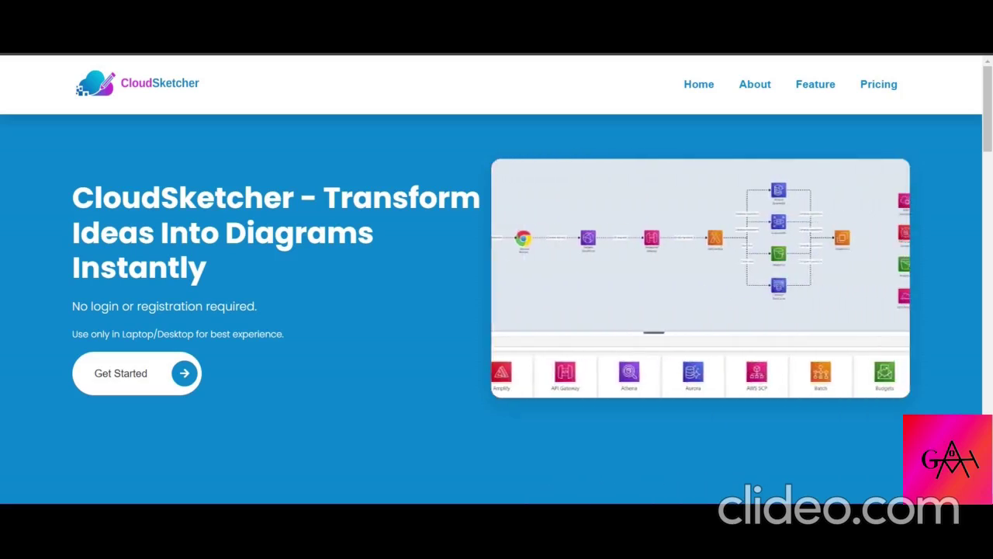
- Read through the landing page's About and Features sections and compare the Free Plan with the Support Plan
scroll(704, 361, "down", 1)
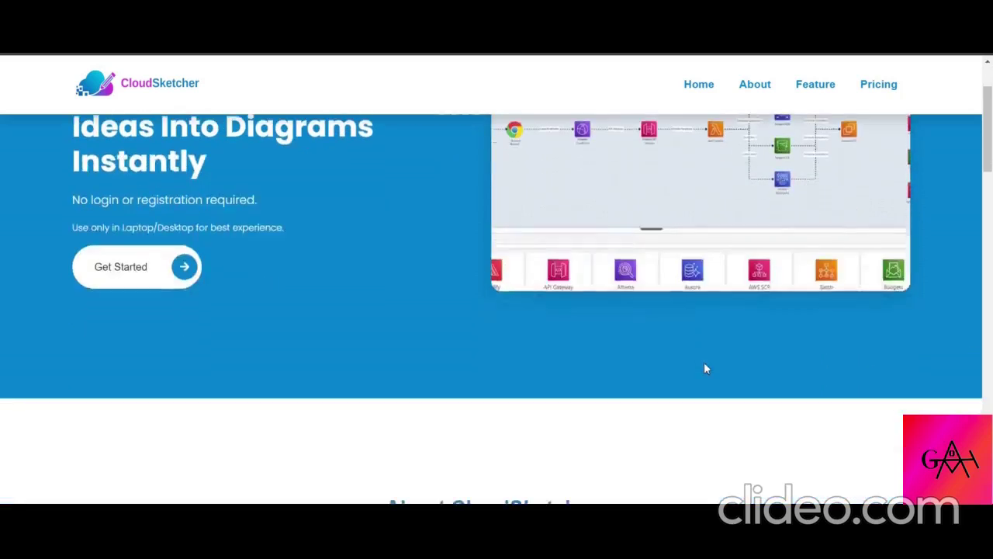
scroll(704, 362, "up", 1)
scroll(704, 361, "down", 3)
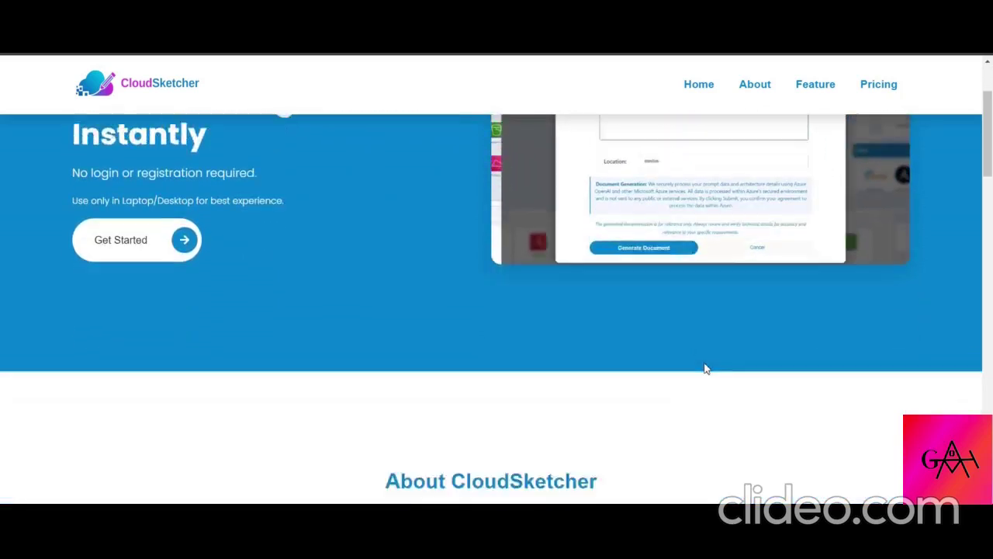
scroll(704, 369, "down", 3)
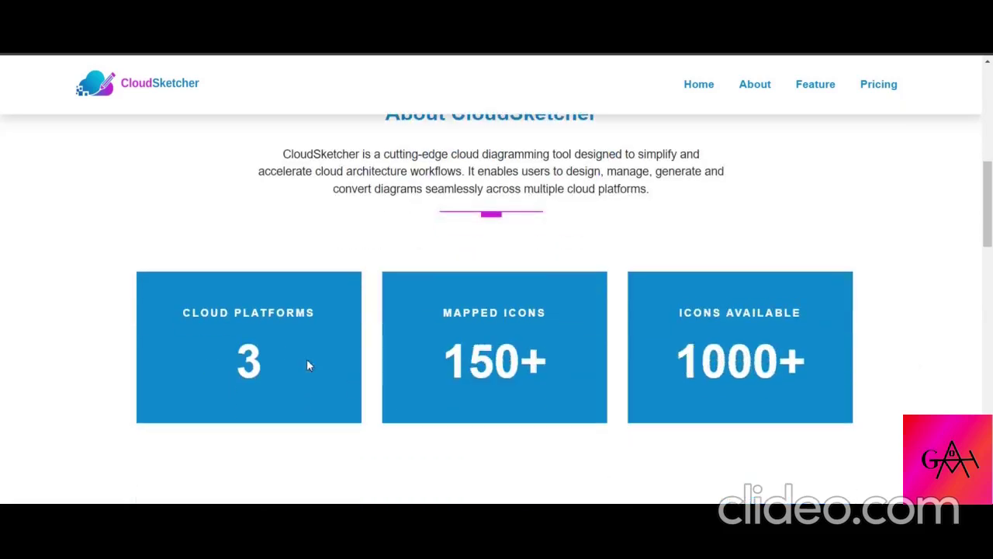
scroll(308, 365, "down", 1)
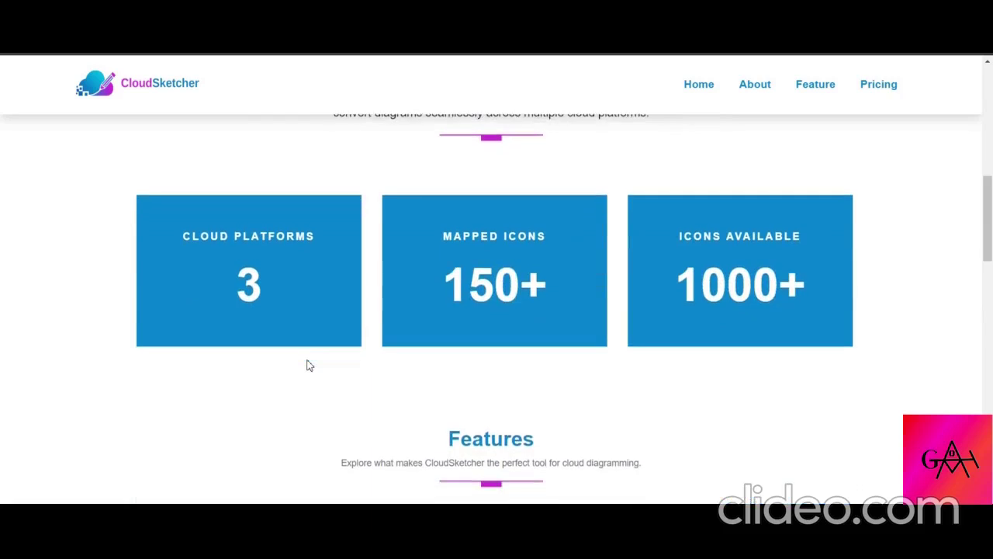
scroll(307, 366, "down", 1)
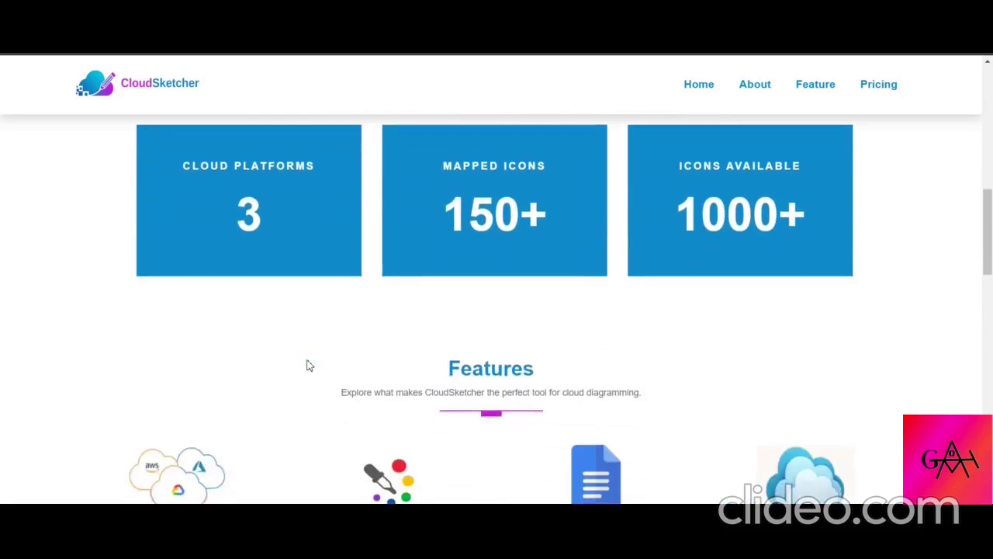
scroll(308, 365, "down", 1)
scroll(307, 365, "down", 1)
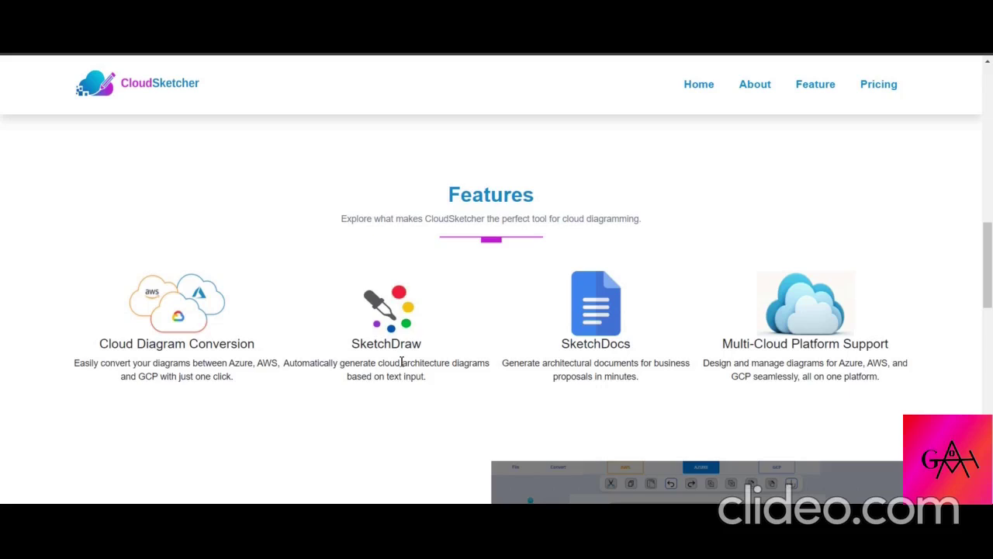
scroll(401, 362, "down", 2)
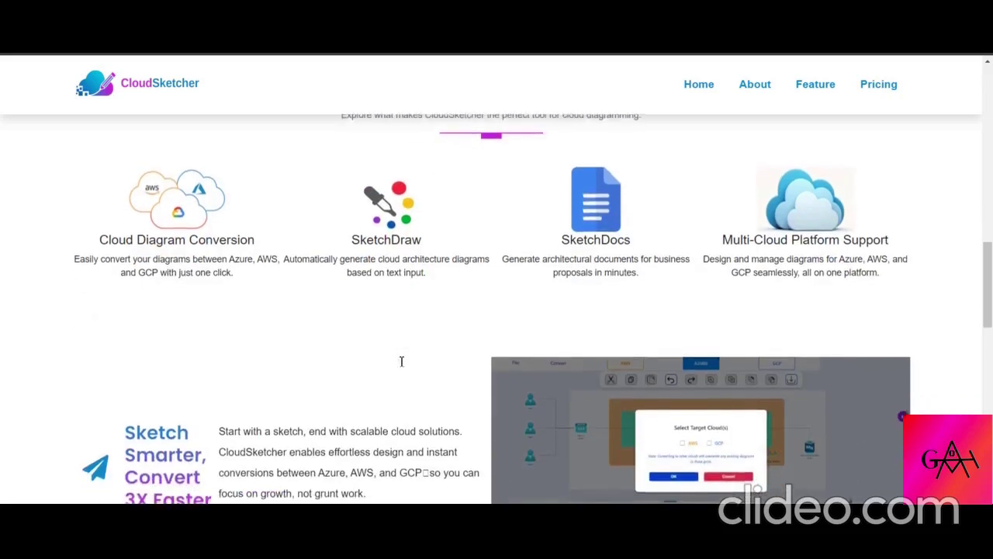
scroll(401, 361, "up", 1)
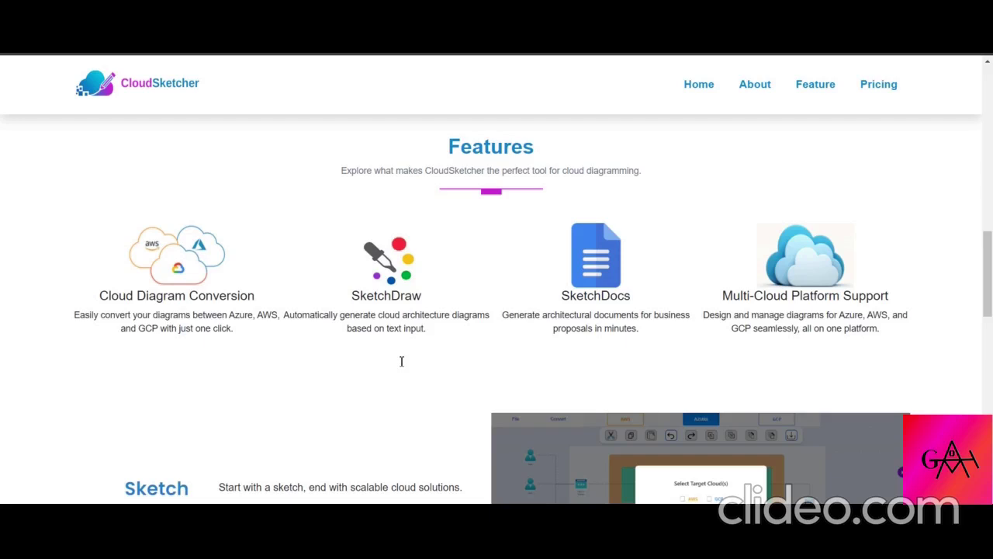
scroll(402, 361, "down", 10)
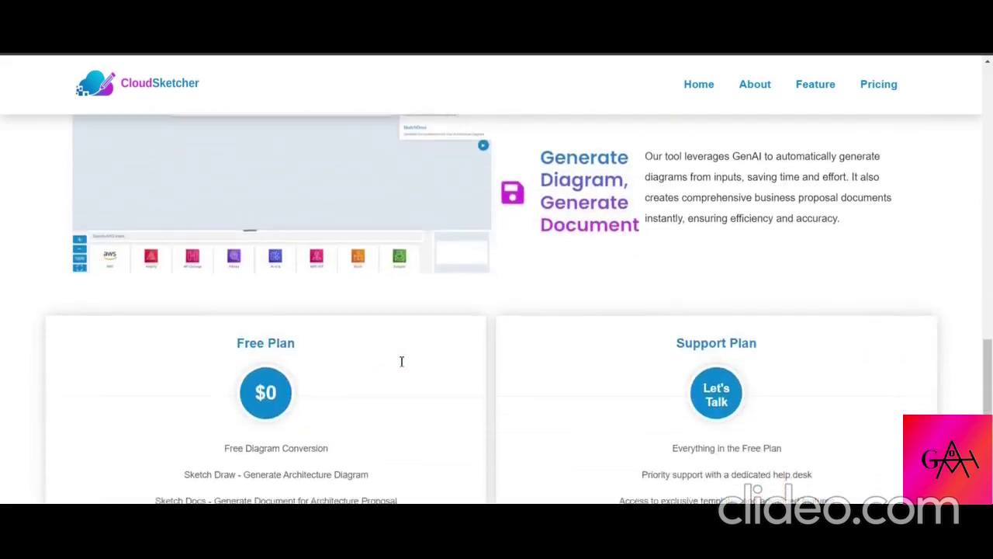
scroll(401, 361, "up", 2)
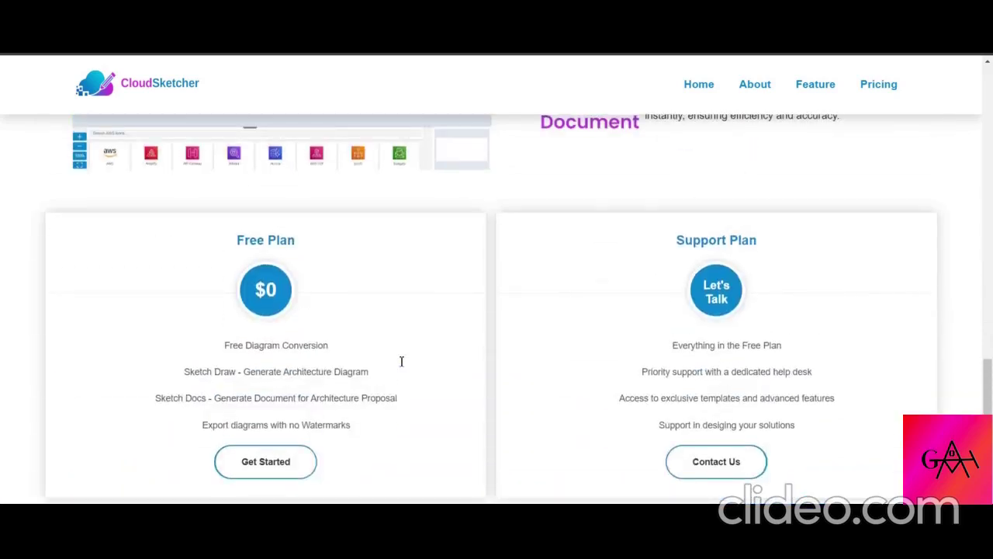
scroll(401, 361, "up", 1)
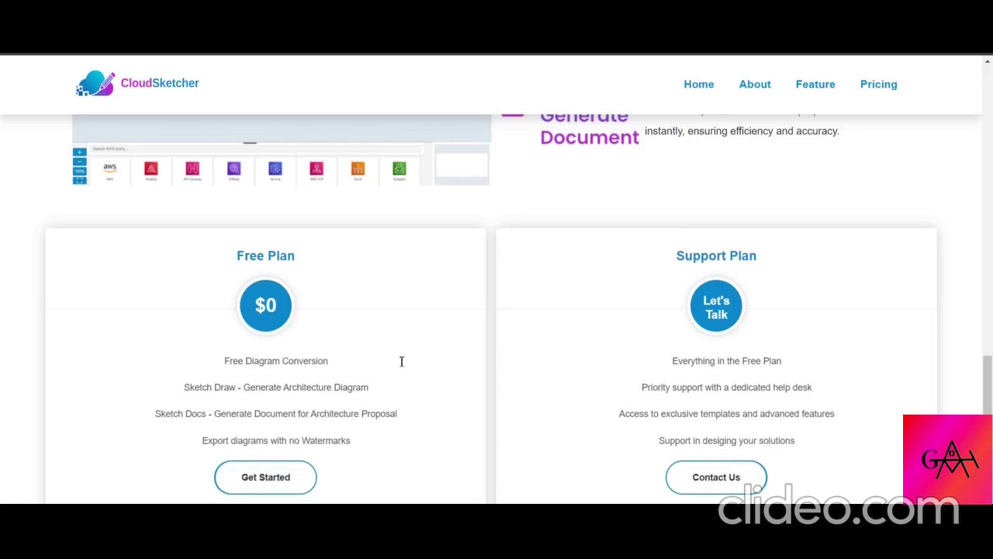
scroll(401, 361, "up", 10)
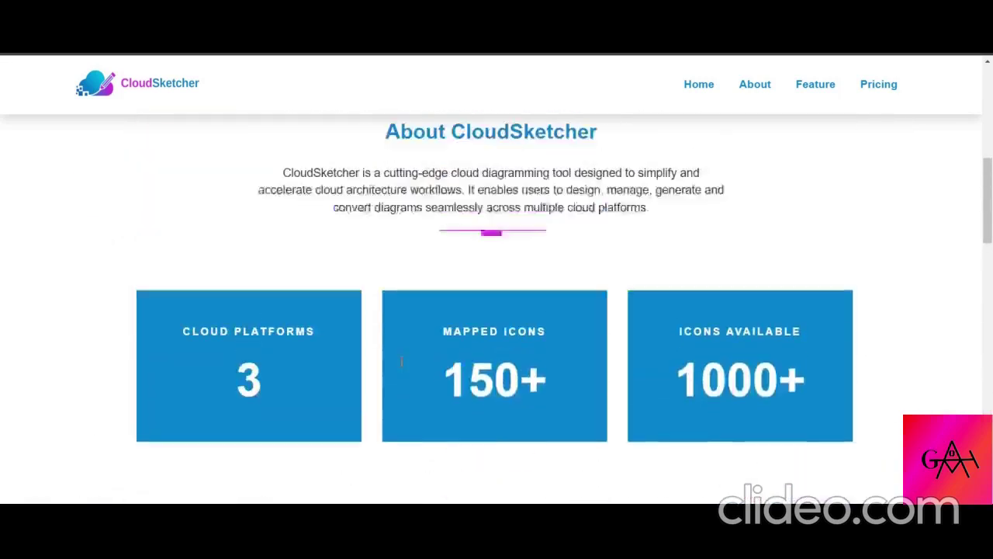
scroll(401, 361, "up", 3)
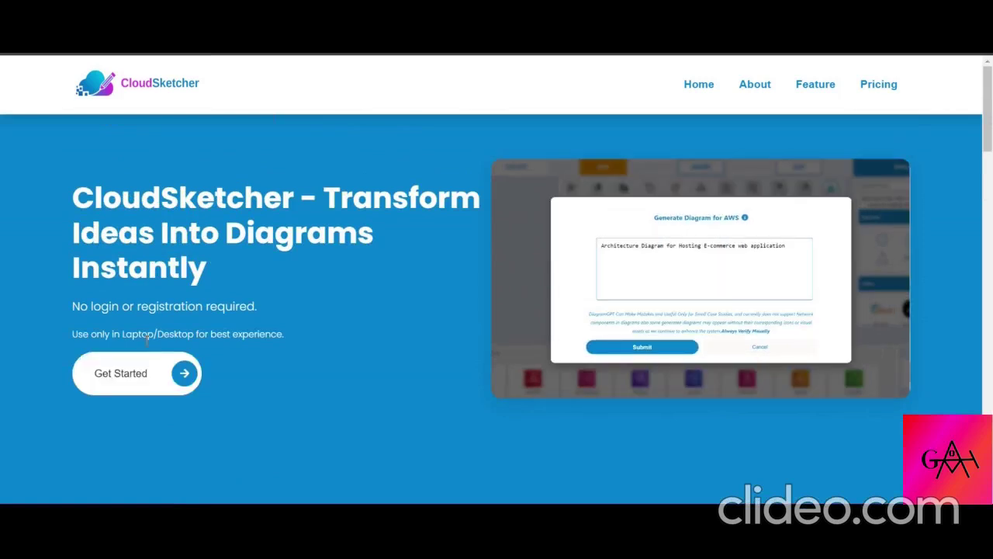
- Start the diagram editor and look through the AWS, Azure and GCP icon sets
left_click(136, 376)
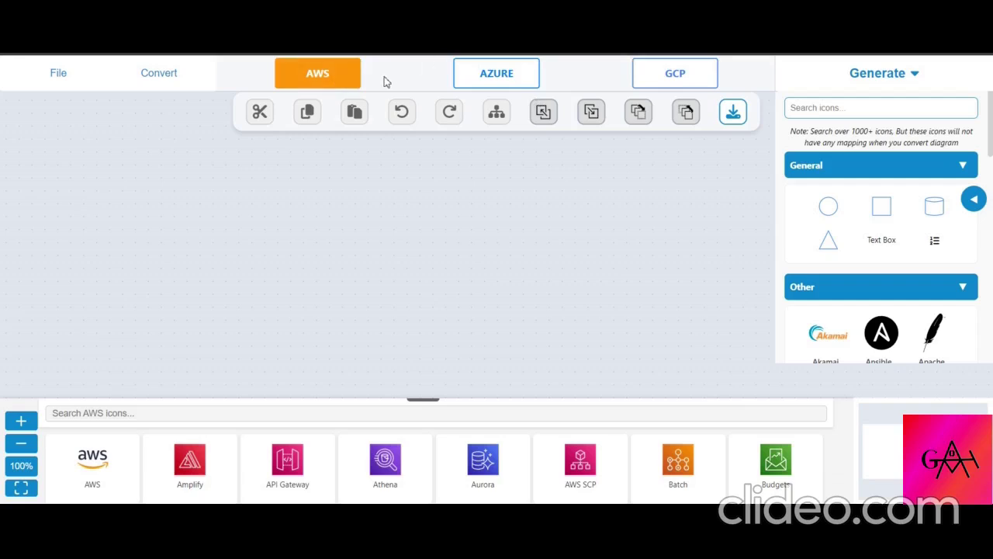
scroll(288, 445, "down", 5)
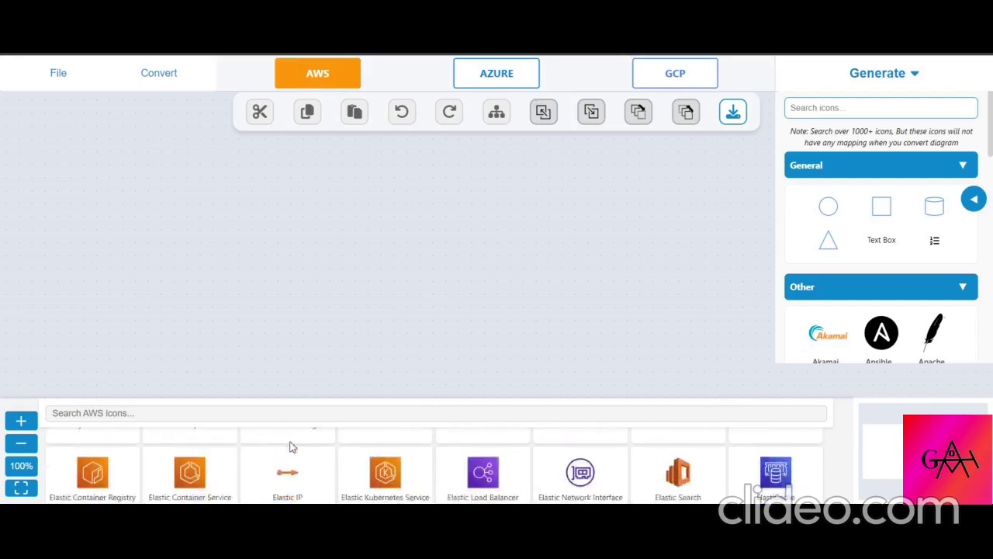
scroll(288, 446, "up", 5)
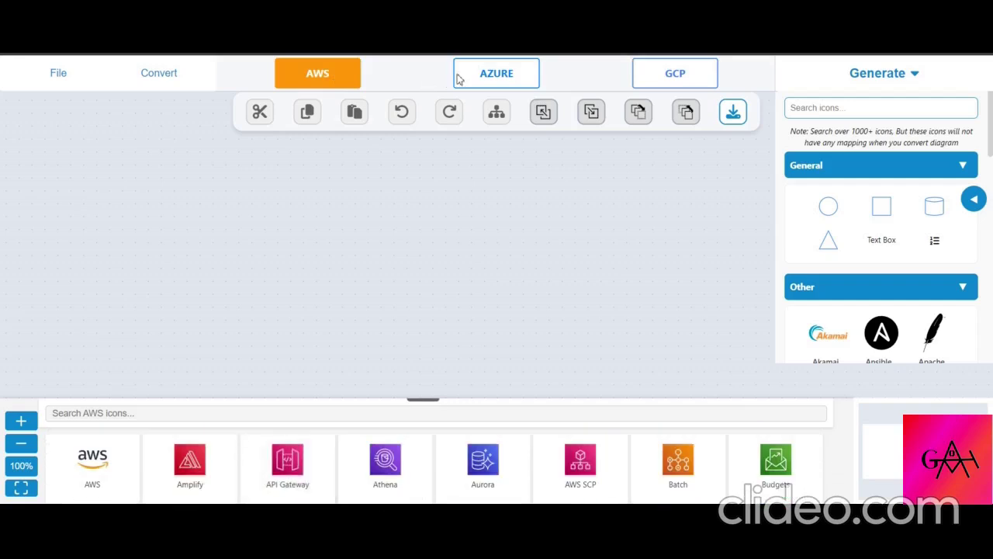
left_click(498, 80)
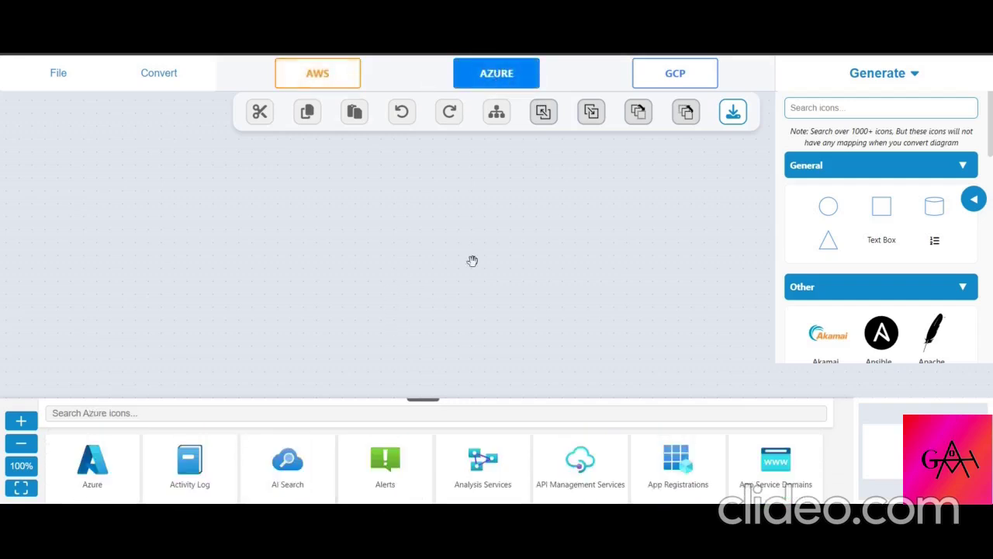
left_click(689, 90)
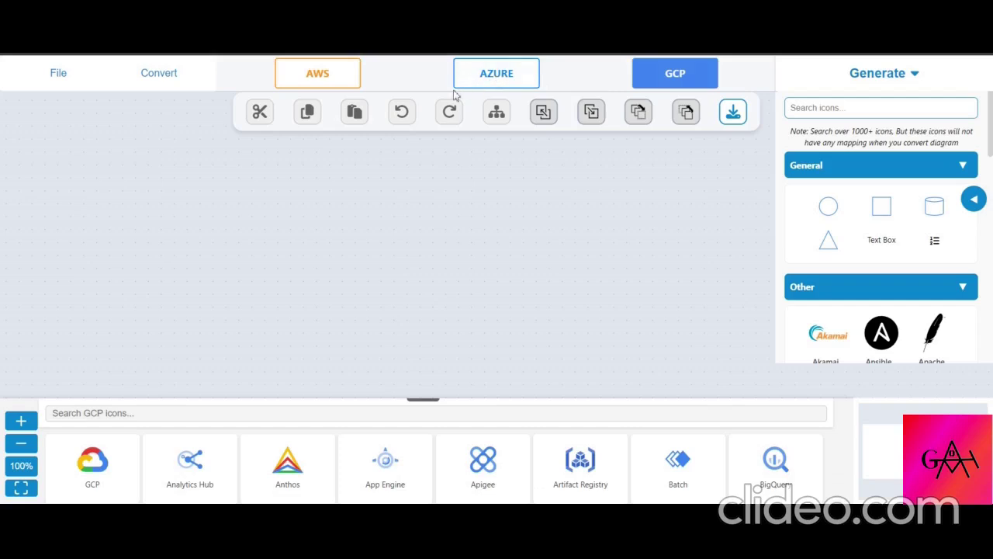
scroll(329, 469, "down", 2)
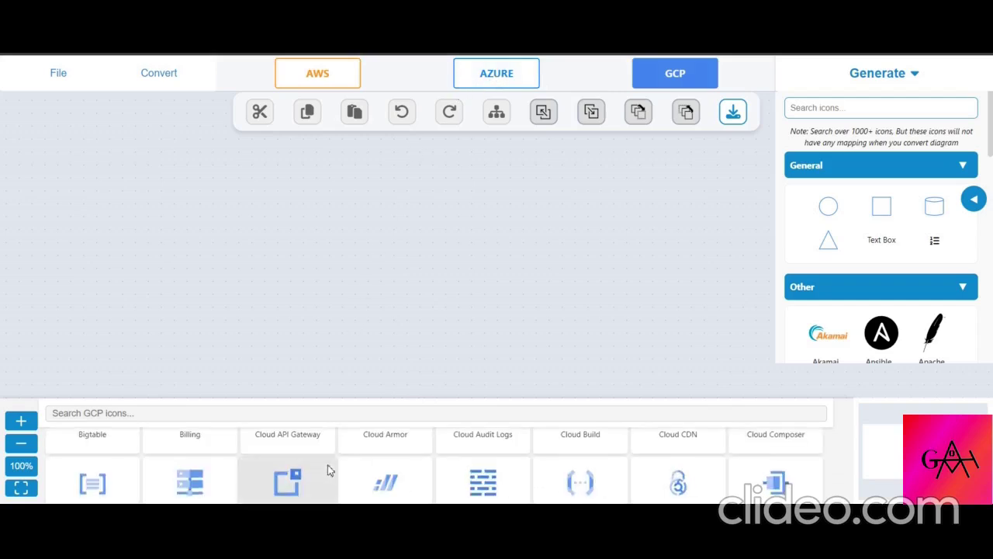
scroll(328, 469, "up", 2)
- Search the Azure icons for "vir", place a Virtual Machine at the middle of the Azure canvas, and open the target cloud selection for conversion
left_click(490, 74)
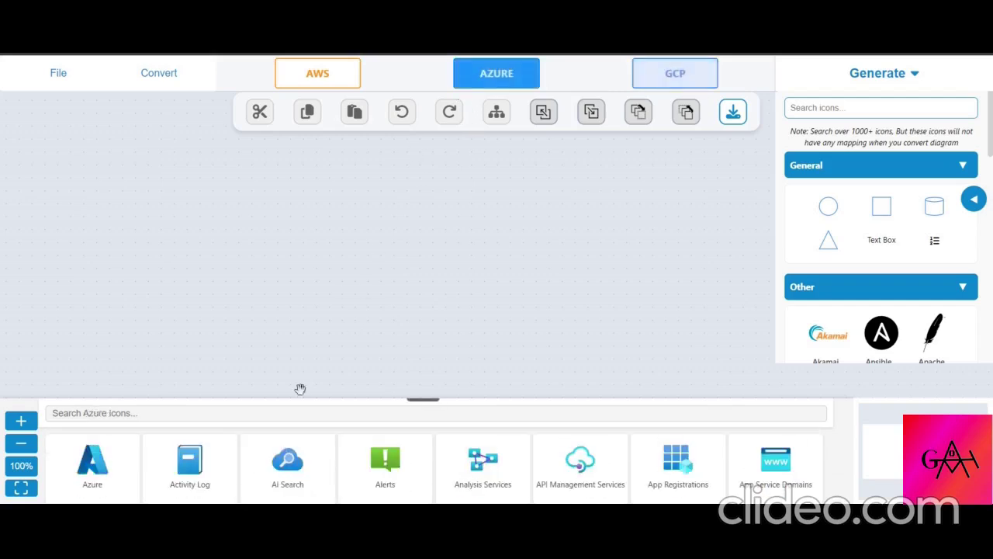
left_click(322, 418)
type("vir")
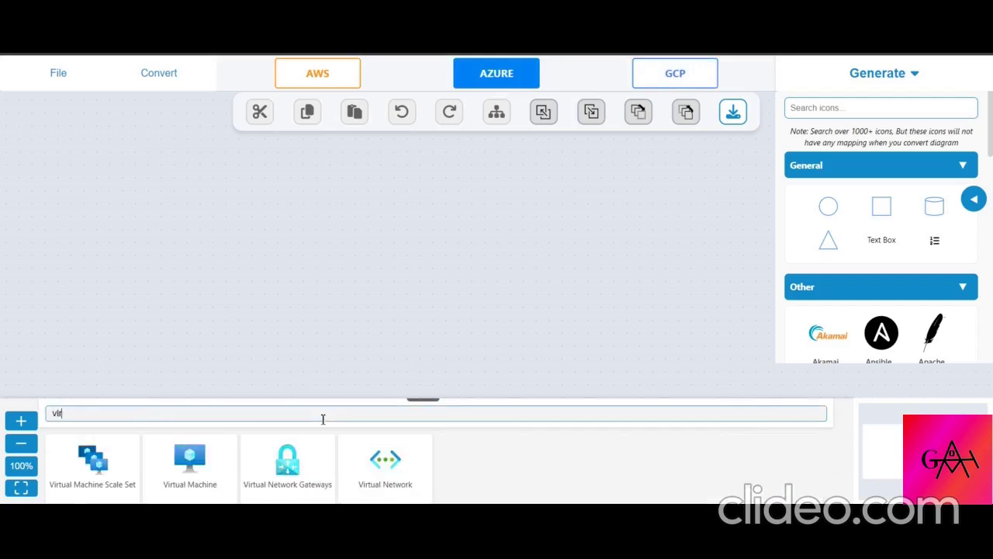
left_click_drag(215, 457, 427, 238)
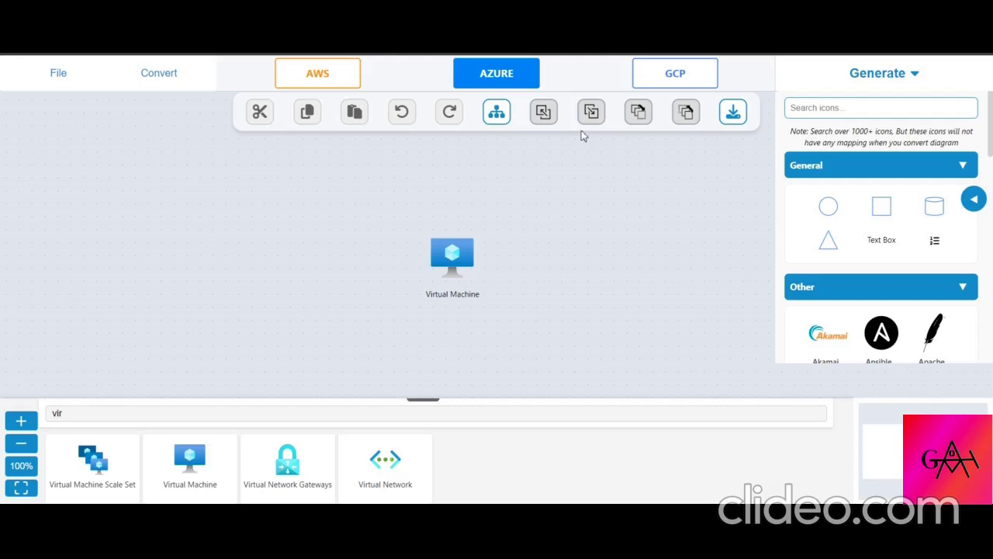
left_click(162, 84)
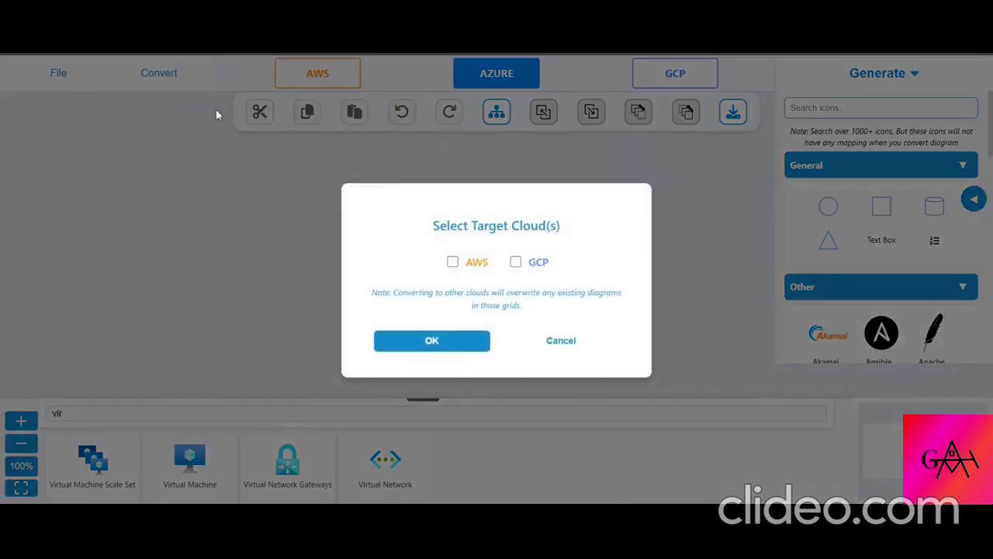
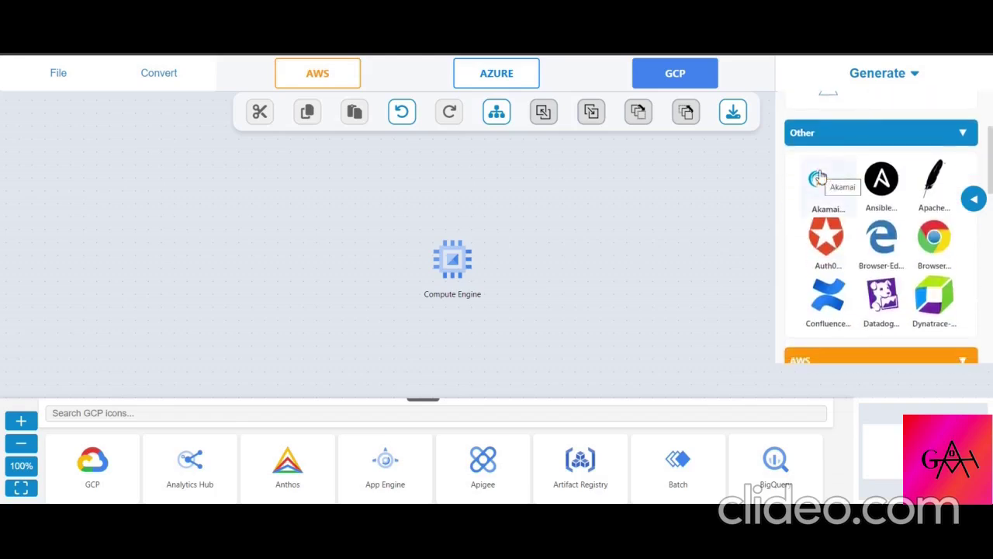
- Place the AWS API Gateway icon beside the Compute Engine on the GCP canvas
scroll(821, 177, "down", 2)
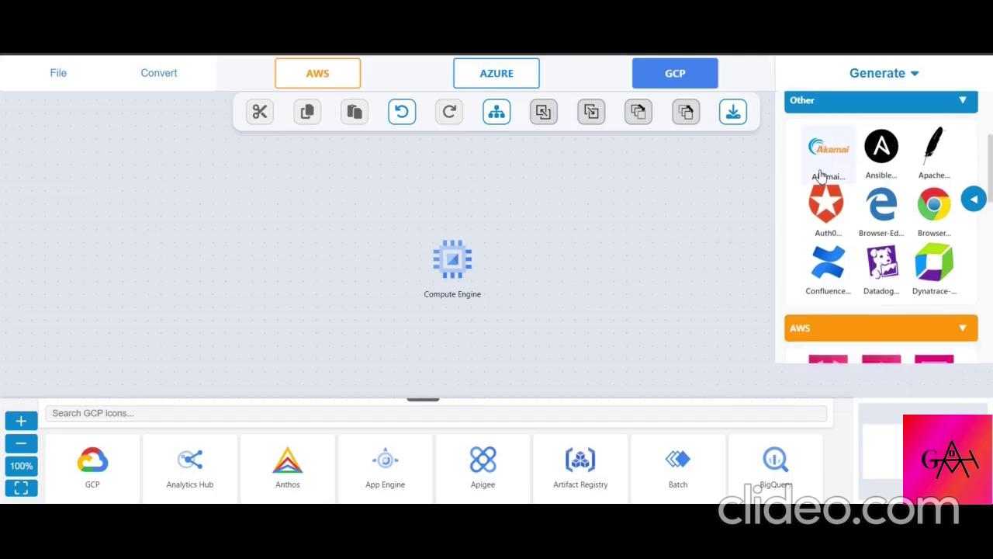
scroll(821, 177, "down", 1)
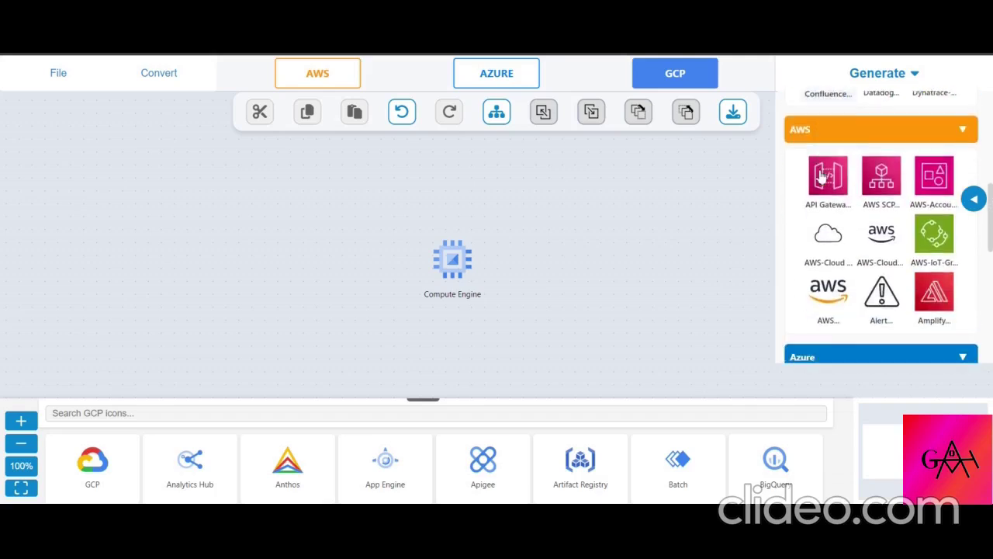
scroll(631, 453, "down", 5)
scroll(632, 452, "down", 1)
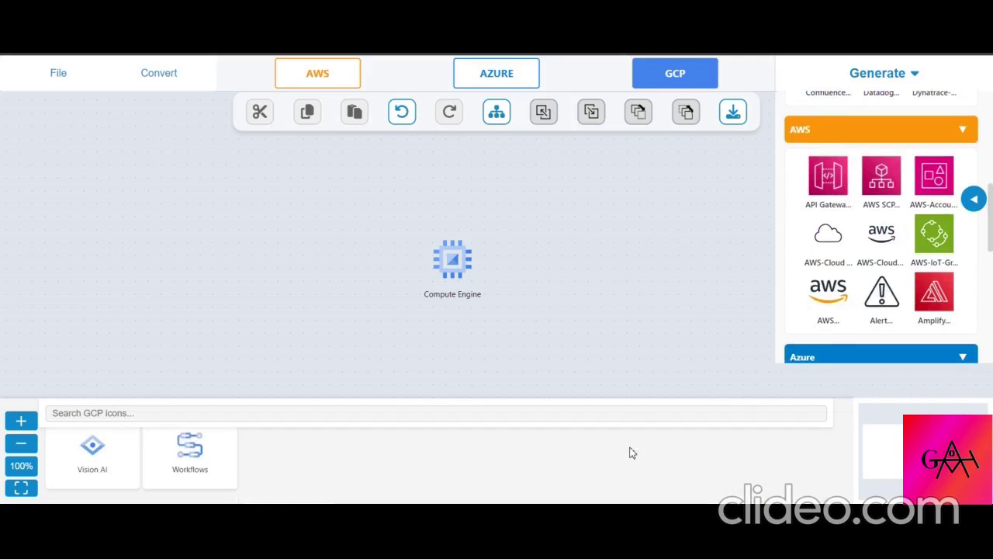
scroll(632, 452, "up", 10)
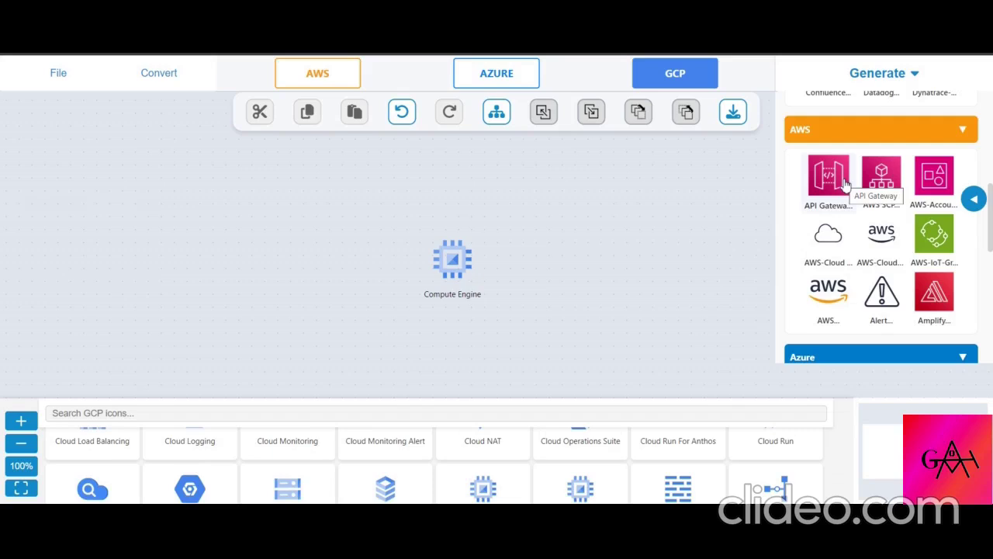
left_click_drag(844, 183, 591, 232)
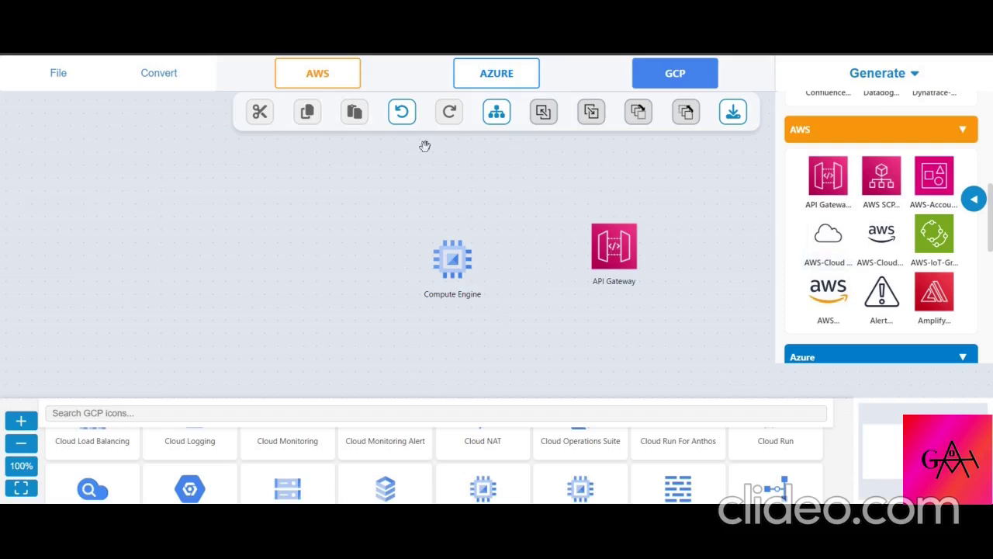
- Convert the GCP diagram to both AWS and Azure
left_click(175, 83)
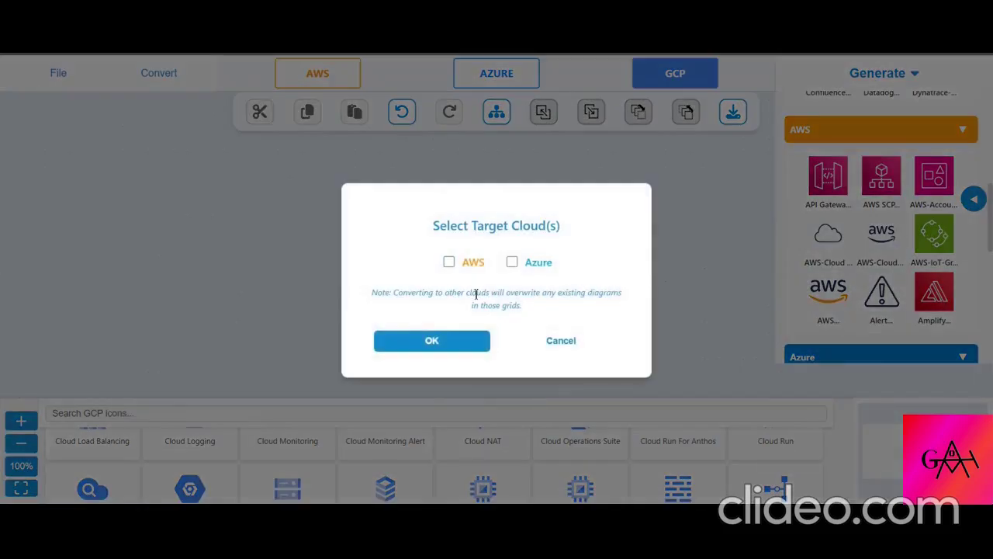
left_click(451, 263)
left_click(529, 267)
left_click(469, 346)
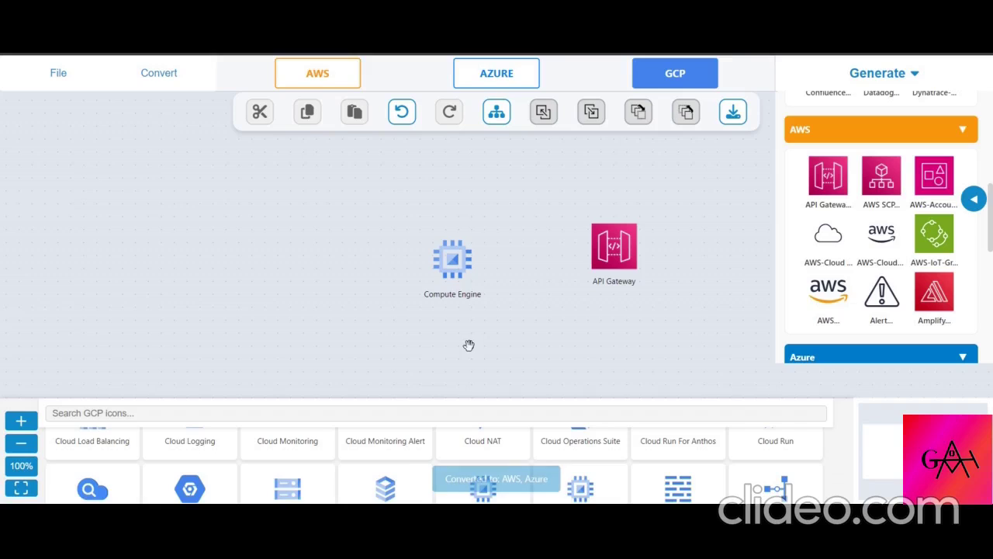
- Check the converted diagrams on the Azure and AWS canvases and return to the GCP canvas
left_click(504, 87)
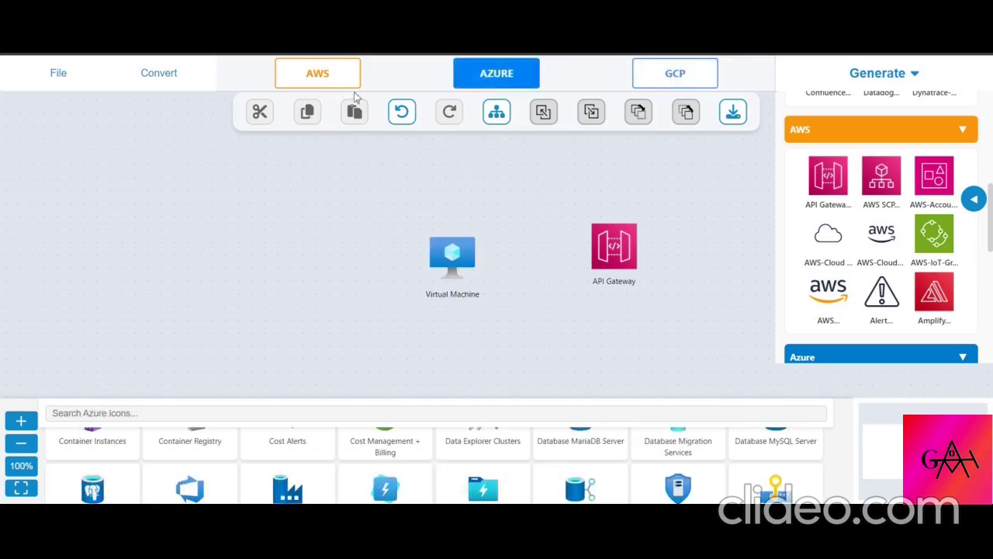
left_click(308, 86)
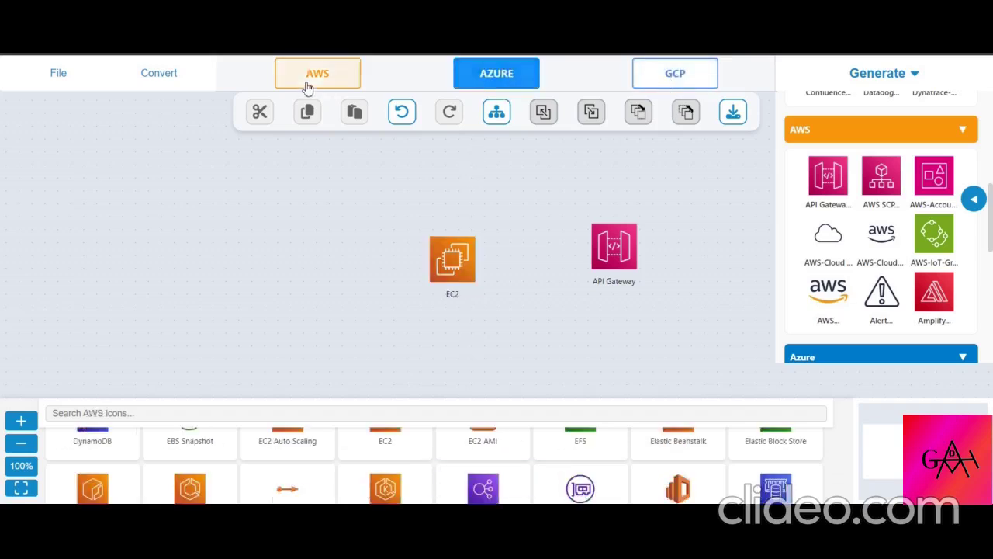
left_click(650, 87)
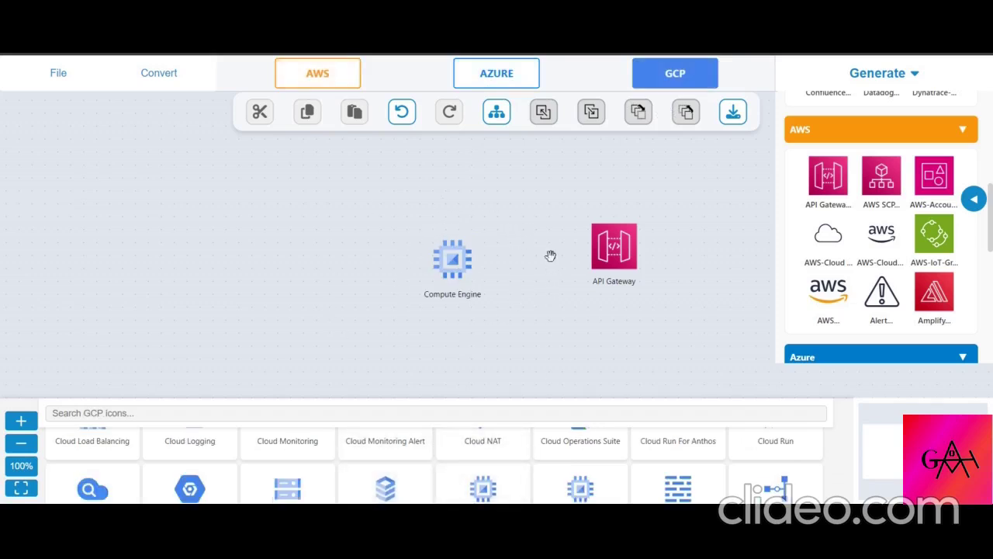
- Collapse the general icon library beside the canvas
scroll(865, 181, "down", 7)
scroll(885, 194, "up", 9)
left_click(974, 198)
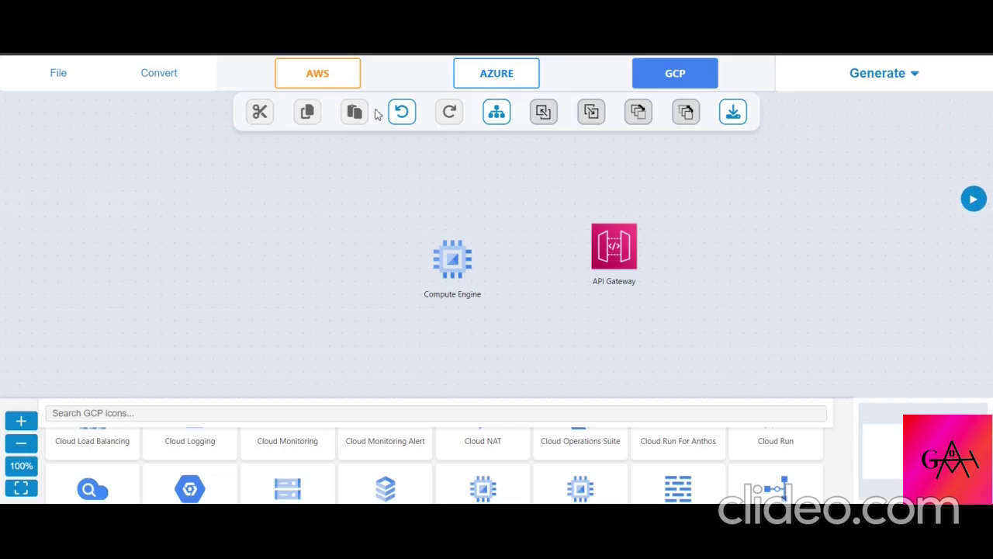
left_click(41, 81)
left_click(67, 78)
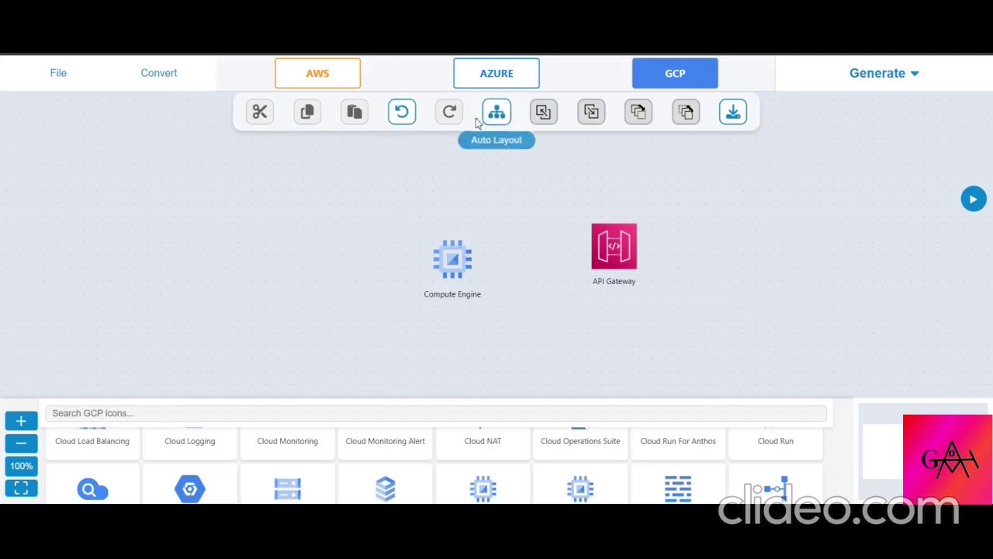
- Cut the Compute Engine icon from the GCP canvas and apply Auto Layout to the remaining diagram
left_click(448, 259)
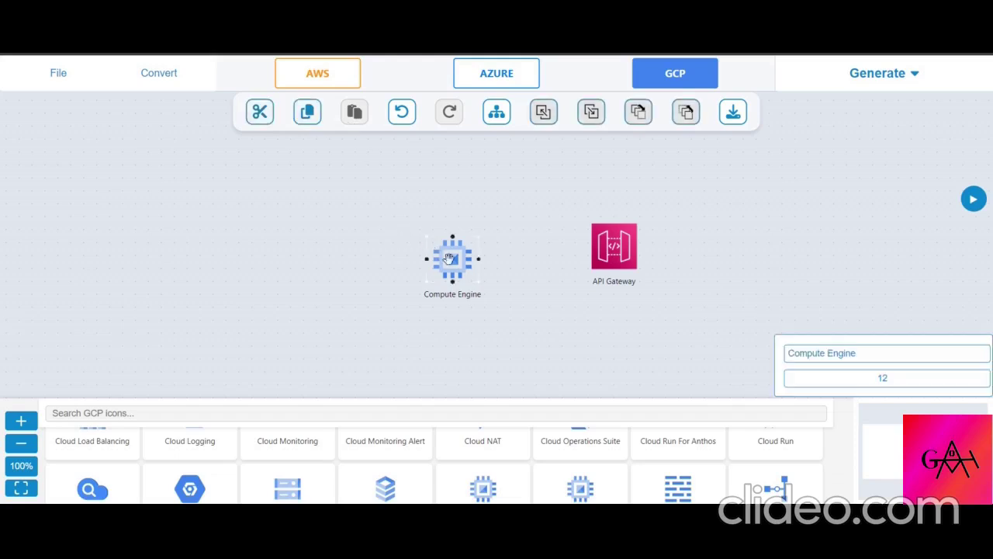
left_click(260, 112)
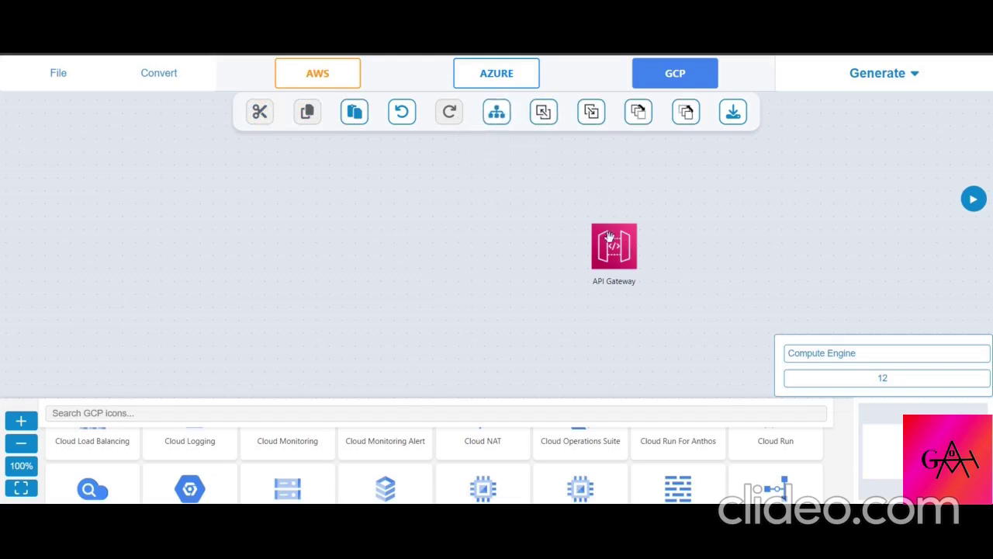
left_click(497, 112)
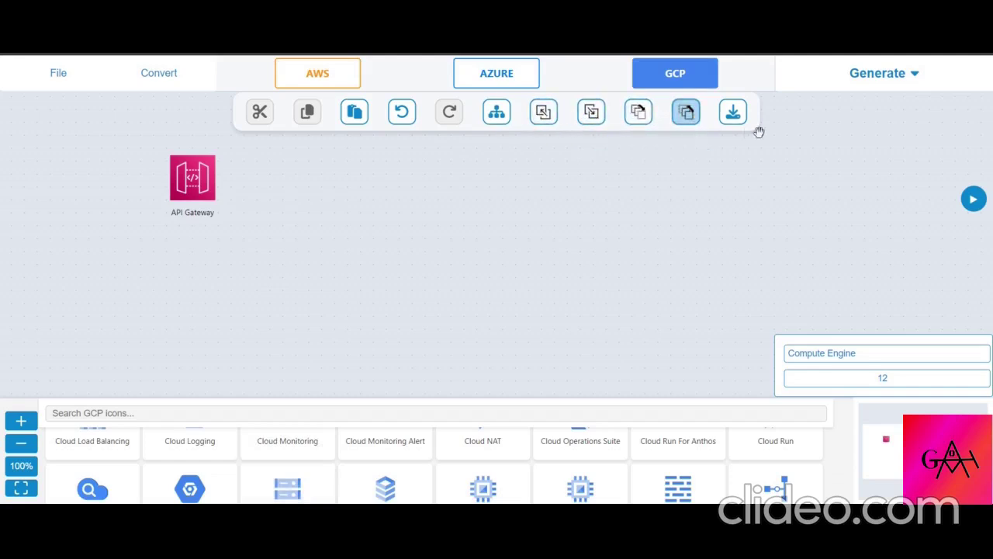
- Place a general rectangle shape beside the API Gateway and enlarge it into a wide container
left_click(971, 201)
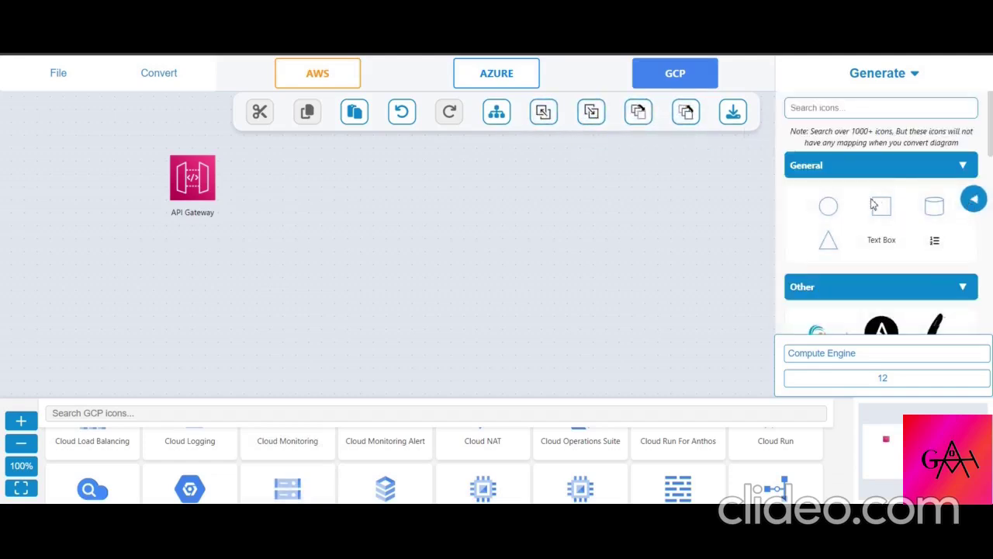
left_click_drag(884, 209, 365, 184)
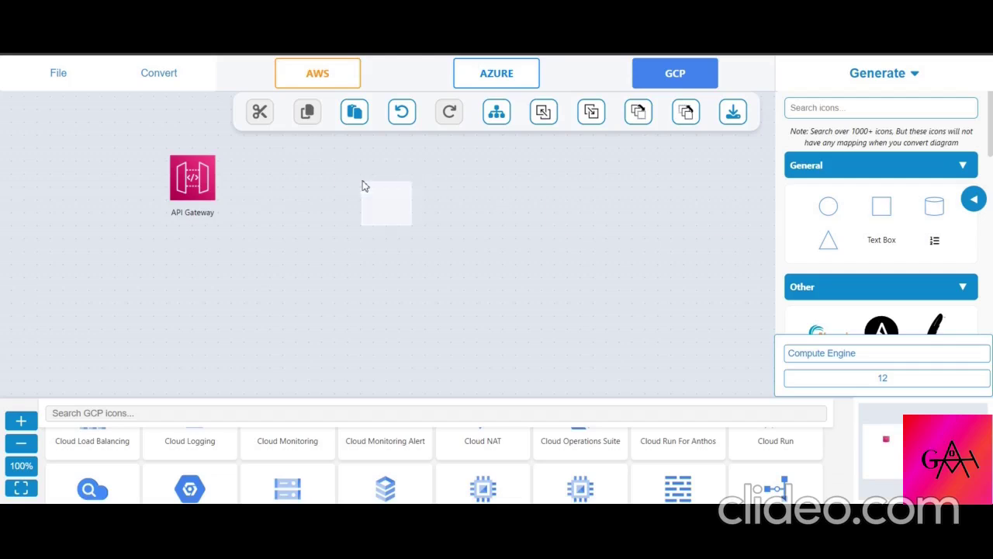
left_click(377, 202)
left_click_drag(412, 225, 710, 342)
- Move the API Gateway icon onto the rectangle and send the rectangle behind the icon
left_click_drag(195, 191, 467, 286)
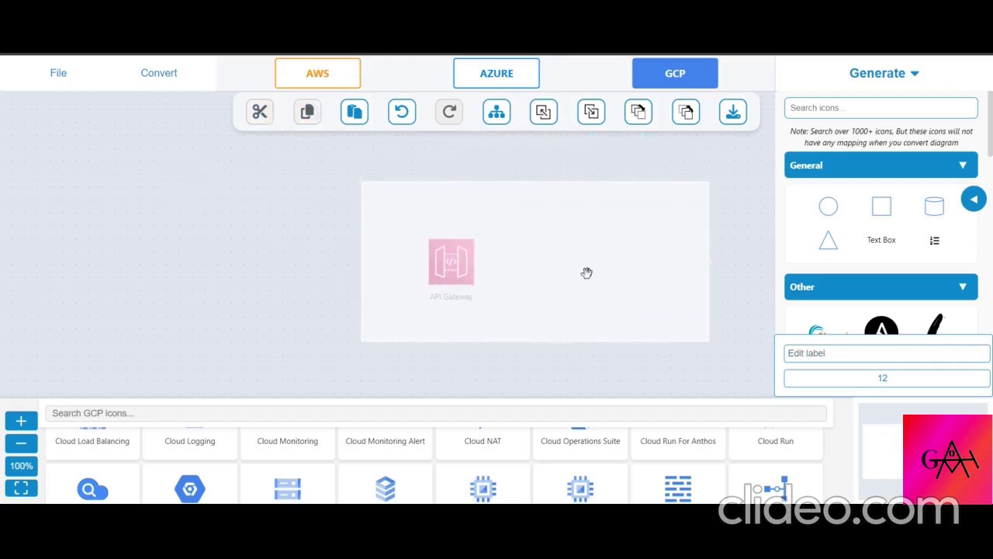
left_click(586, 272)
left_click(688, 112)
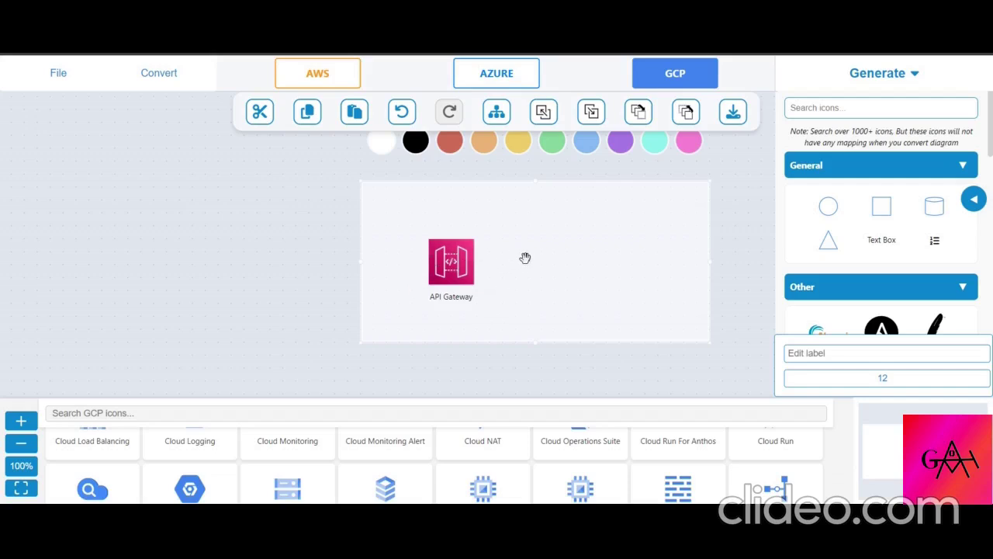
- Add a Cloud SQL icon inside the rectangle and connect the API Gateway to it
left_click_drag(417, 481, 638, 223)
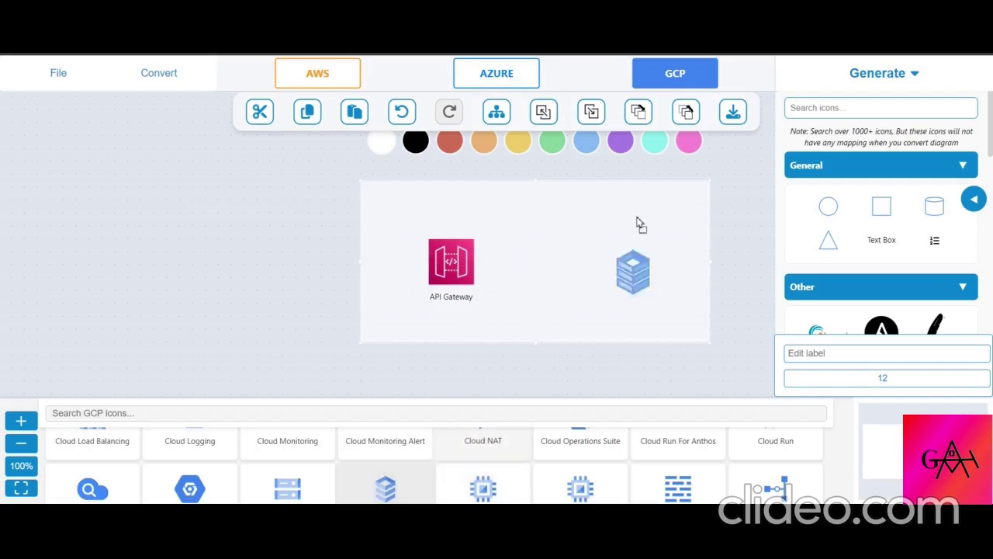
left_click(454, 268)
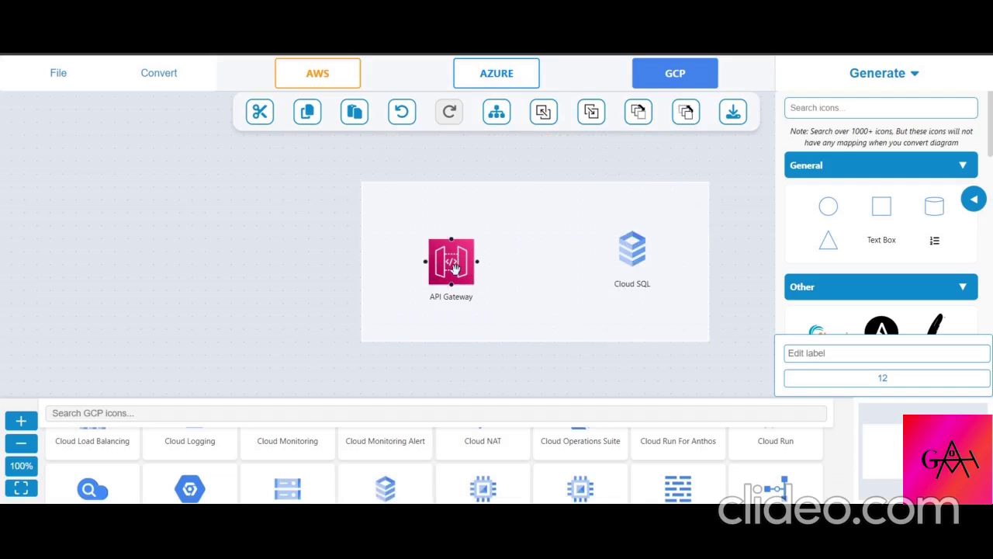
left_click_drag(477, 262, 622, 248)
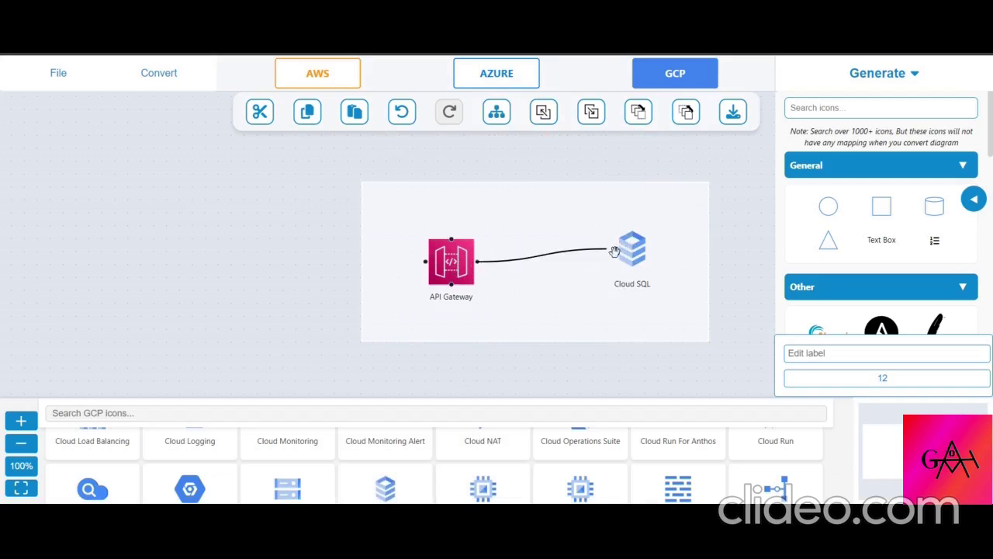
- Bend the connector upward, make it dashed and animated, label it "flow" and save its edge properties
left_click(545, 262)
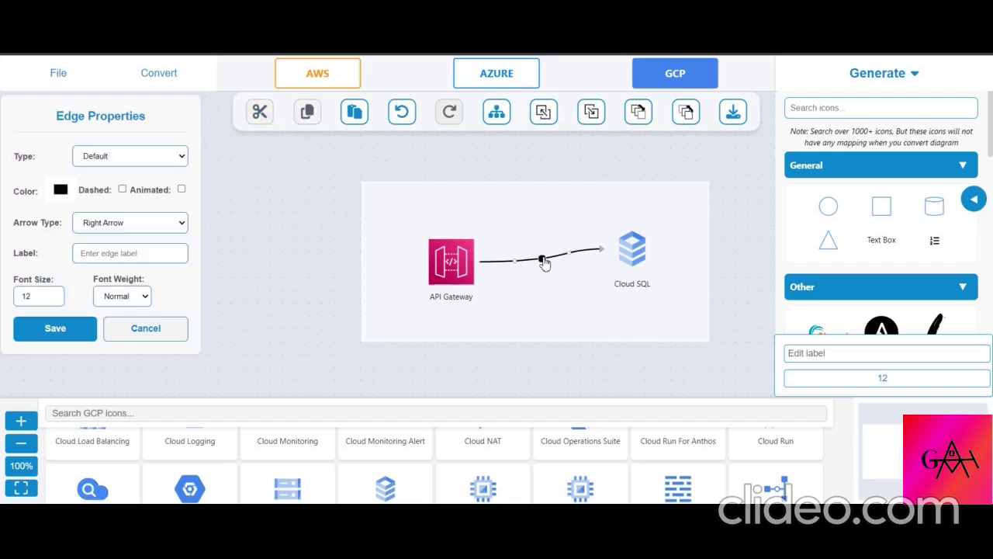
left_click_drag(545, 262, 531, 222)
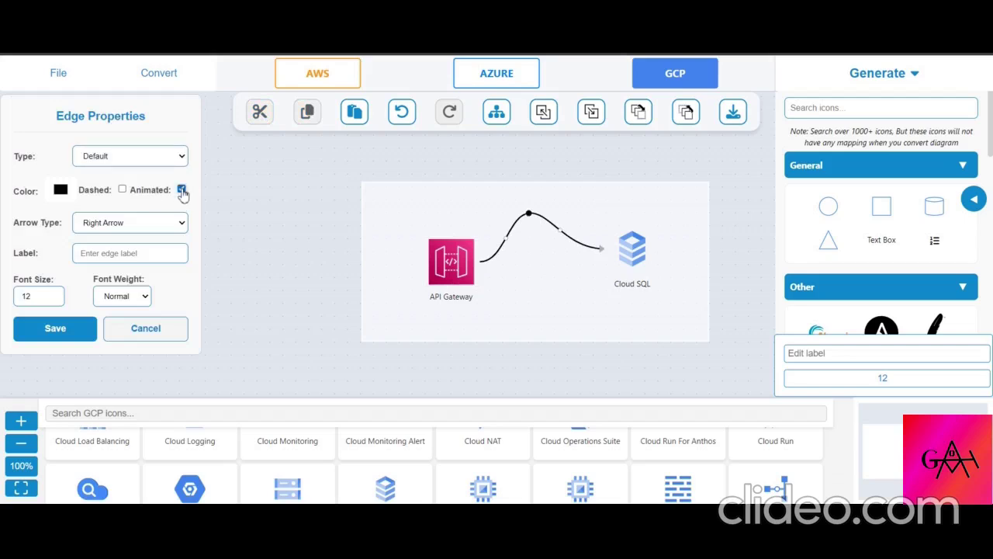
left_click(122, 190)
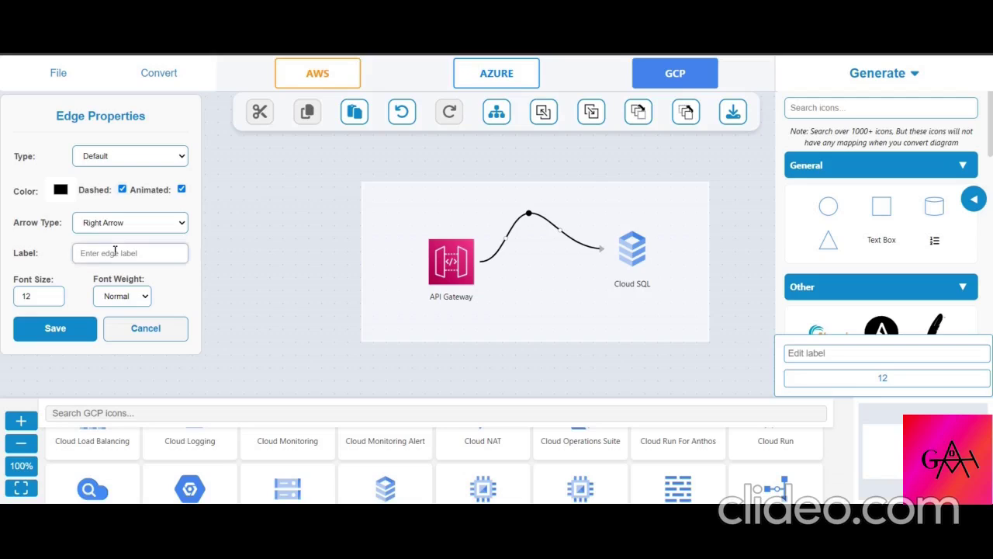
type("f")
left_click(69, 330)
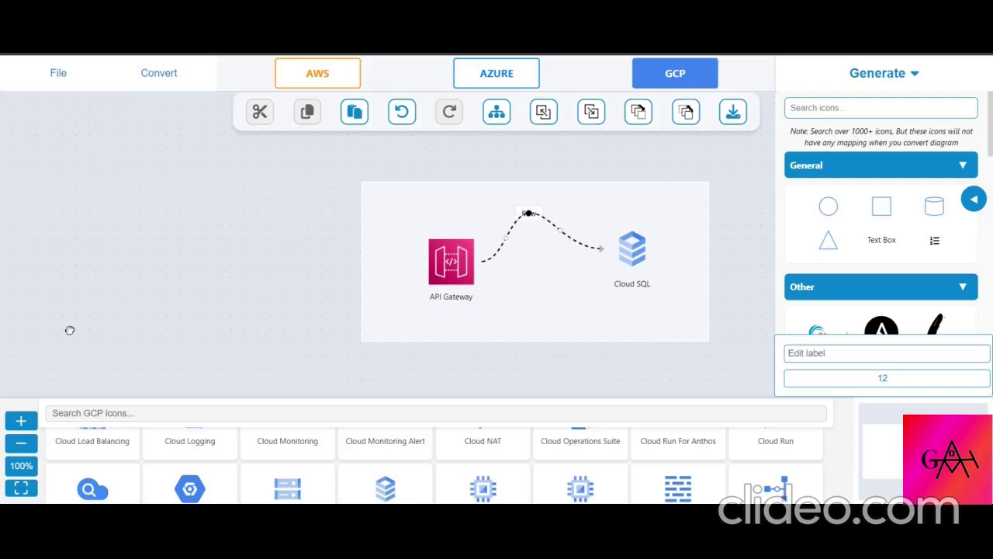
left_click(69, 329)
- Move the Cloud SQL icon slightly farther from the API Gateway inside the rectangle
left_click(386, 313)
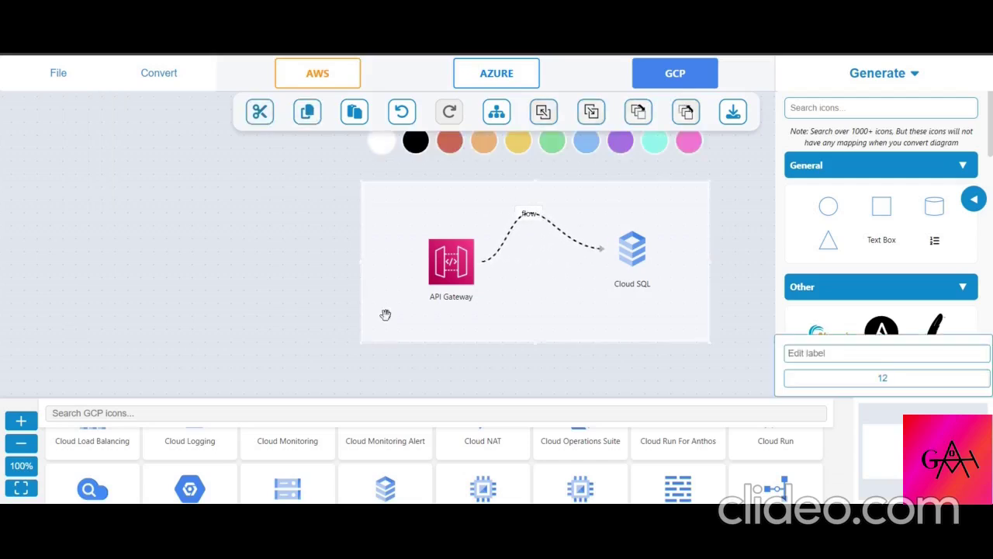
left_click(257, 324)
left_click(651, 243)
left_click_drag(651, 243, 676, 249)
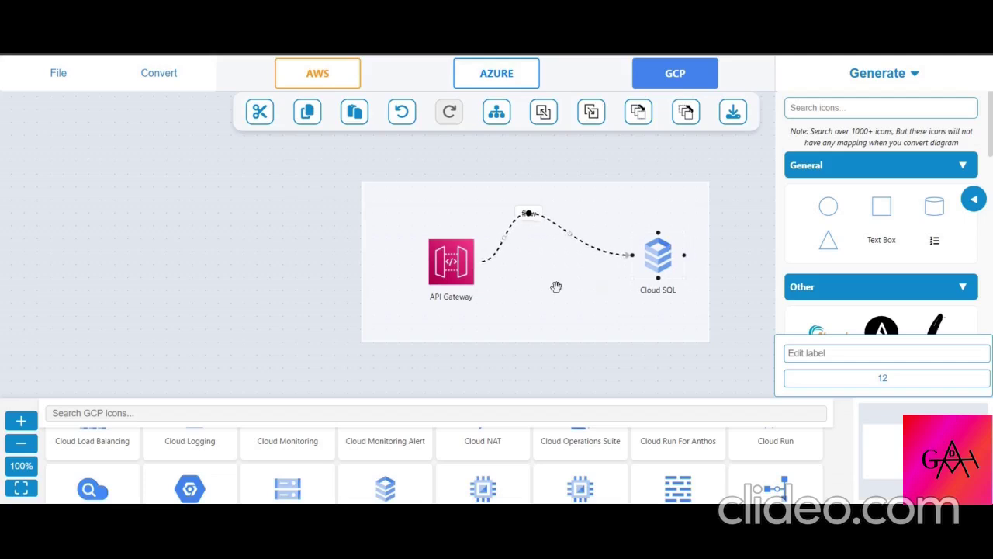
- Try red, orange and yellow fills on the container rectangle and settle on green
left_click(557, 288)
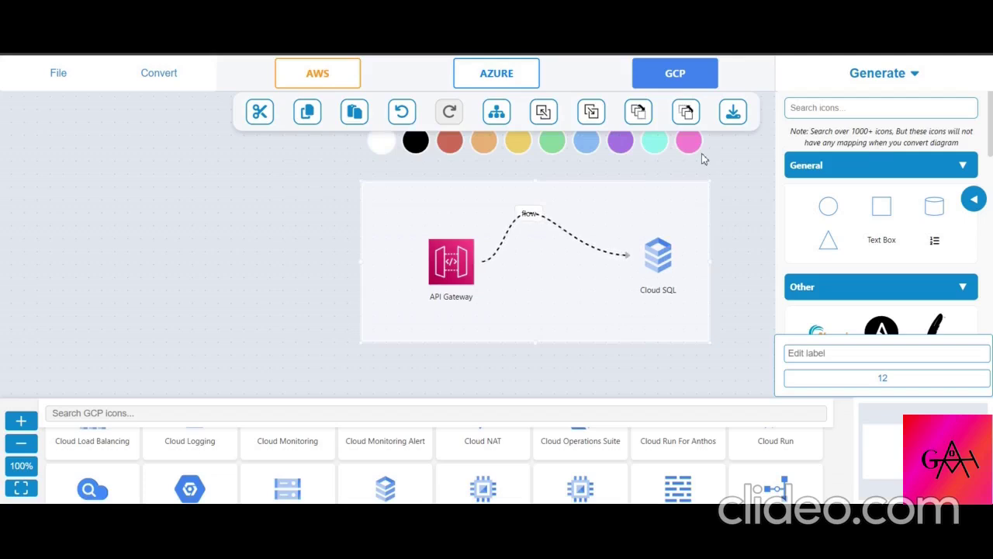
left_click(450, 141)
left_click(484, 142)
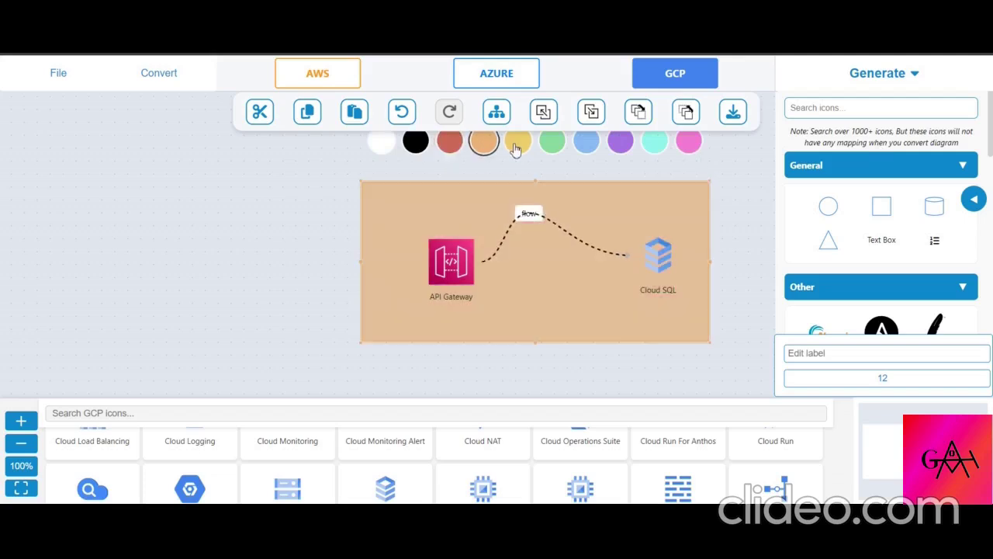
left_click(516, 147)
left_click(552, 147)
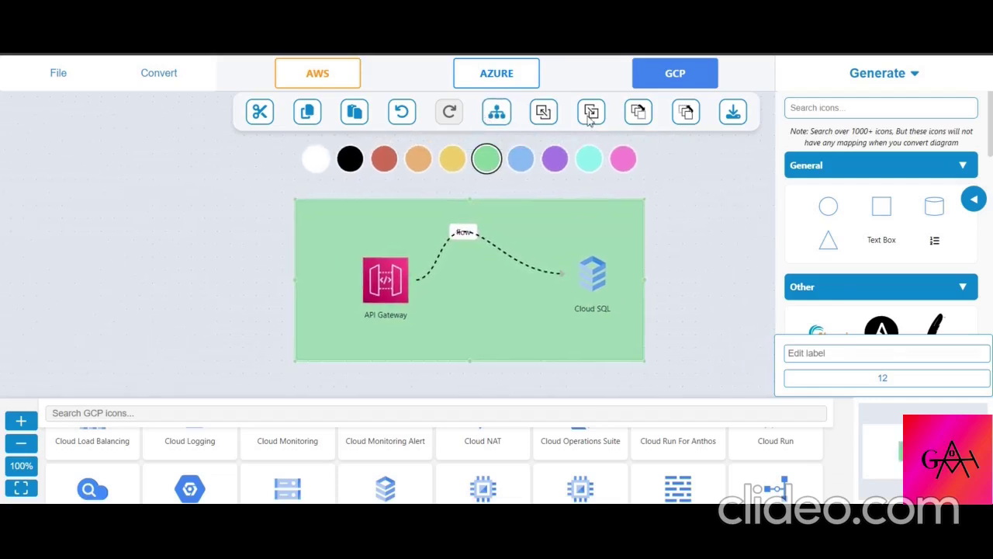
- Try to export the diagram as a PNG titled "test", cancelling at the file save
left_click(732, 114)
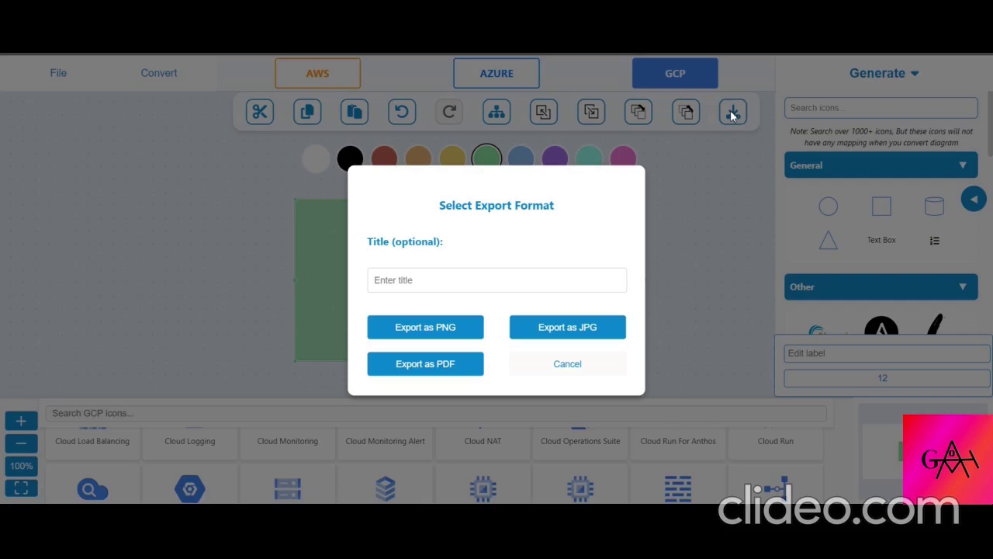
left_click(405, 282)
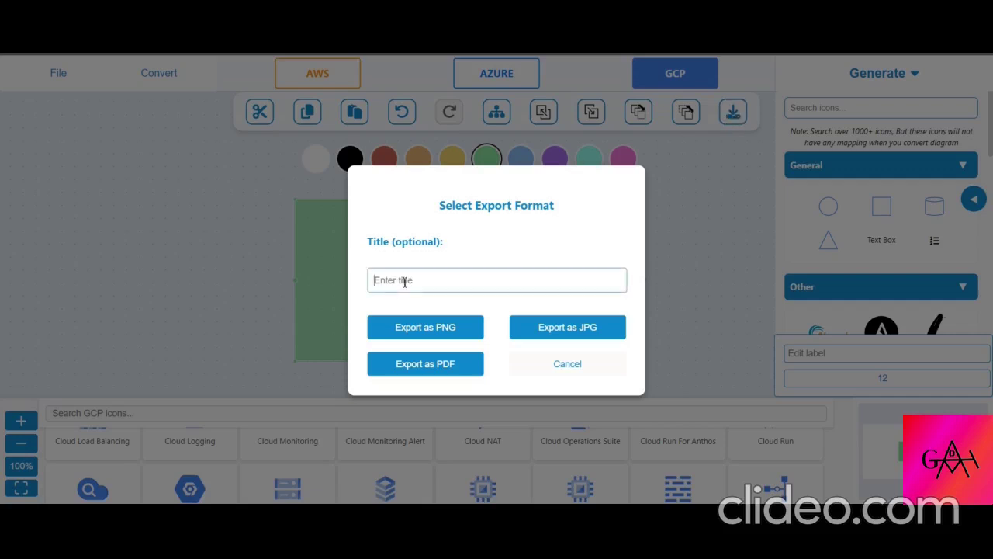
type("test")
left_click(455, 339)
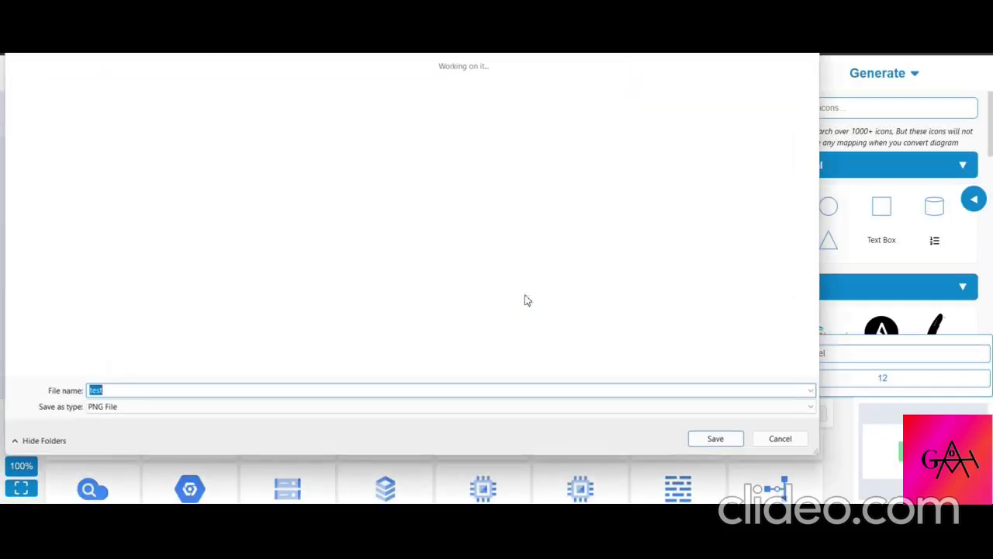
left_click(780, 439)
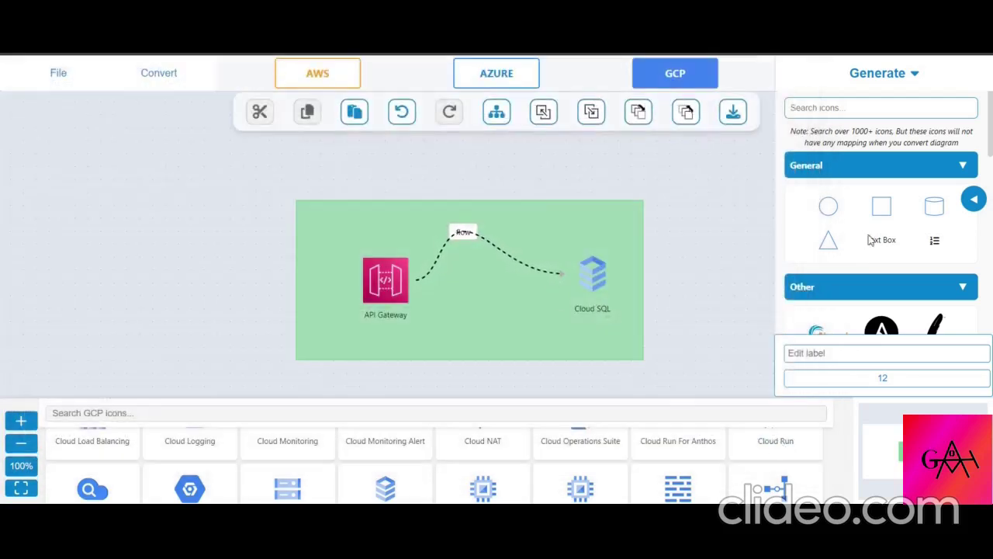
- Place a text box near Cloud SQL and number markers 1 and 2 beside the two ends of the connector
left_click_drag(870, 241, 527, 301)
left_click_drag(937, 240, 492, 245)
left_click_drag(940, 244, 531, 245)
left_click_drag(418, 239, 418, 241)
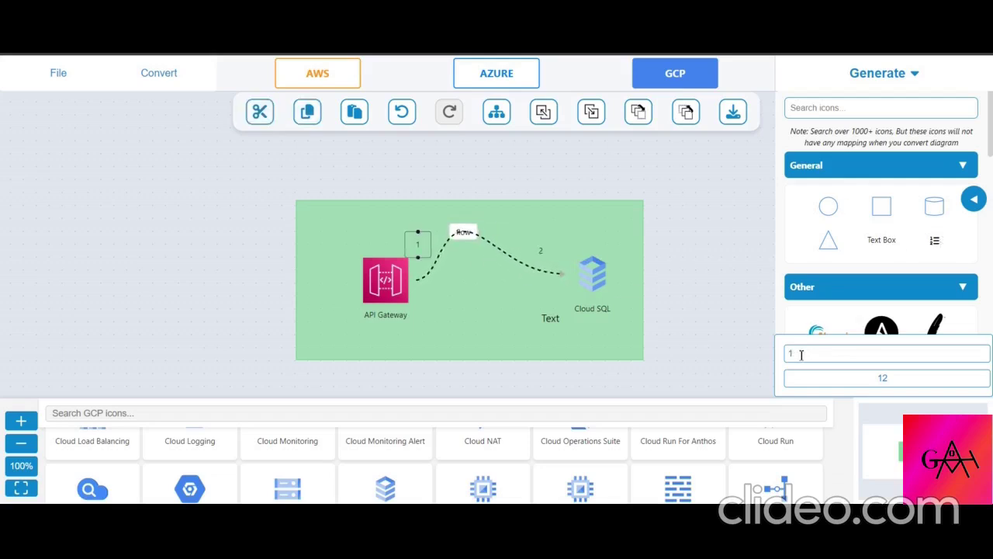
- Change the text box near Cloud SQL to read "flow2"
left_click_drag(551, 318, 548, 316)
double_click(817, 354)
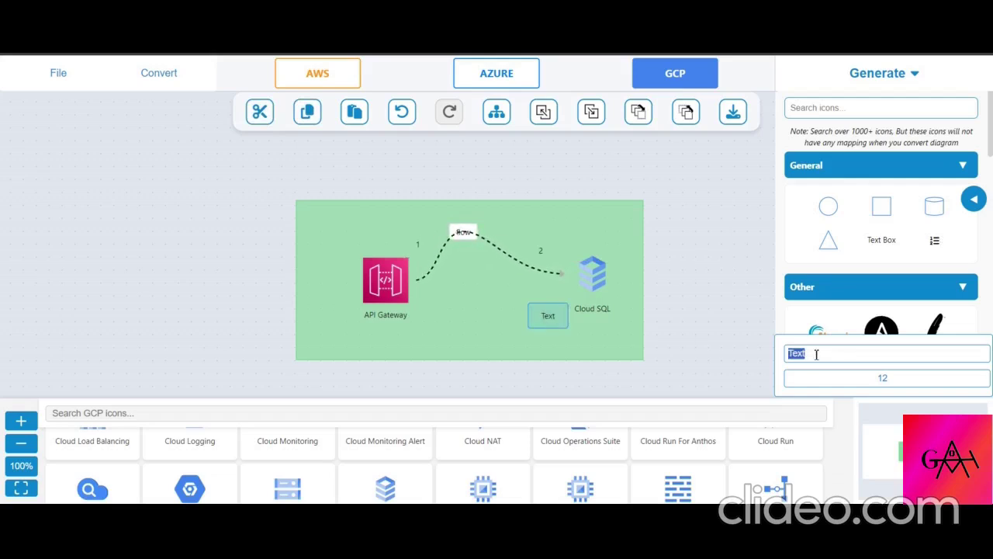
type("flow2")
left_click(743, 348)
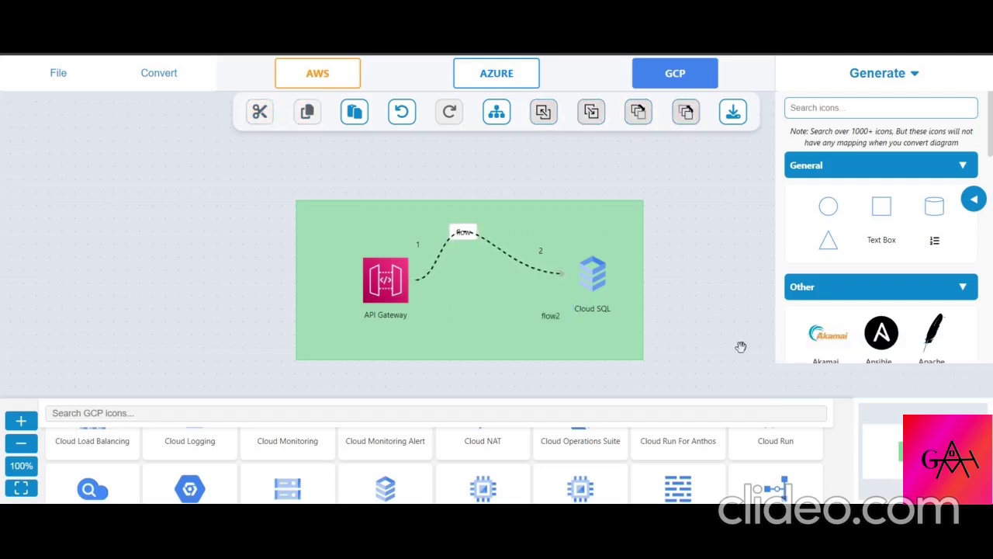
- Browse the Other icons in the general library and collapse the library
scroll(880, 257, "down", 10)
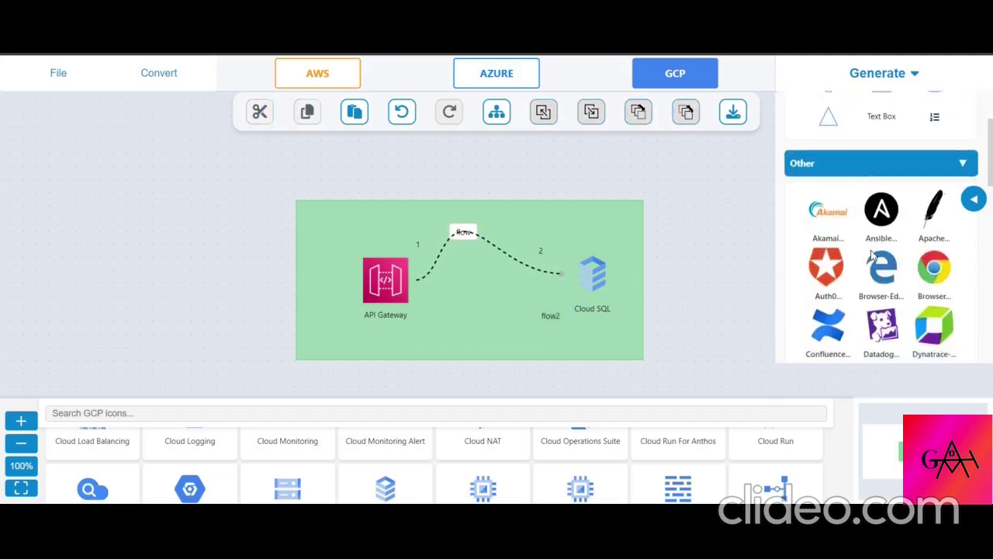
scroll(874, 256, "up", 10)
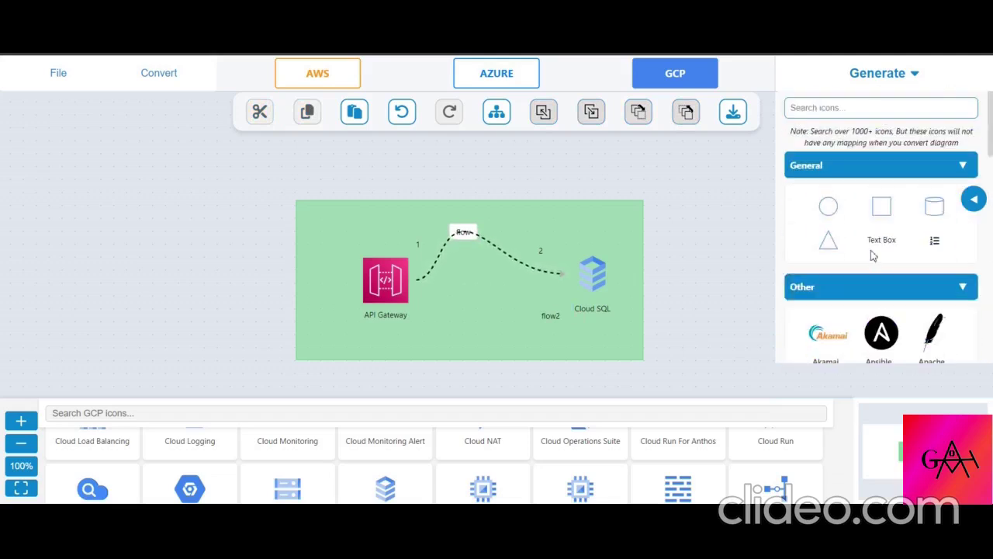
left_click(974, 199)
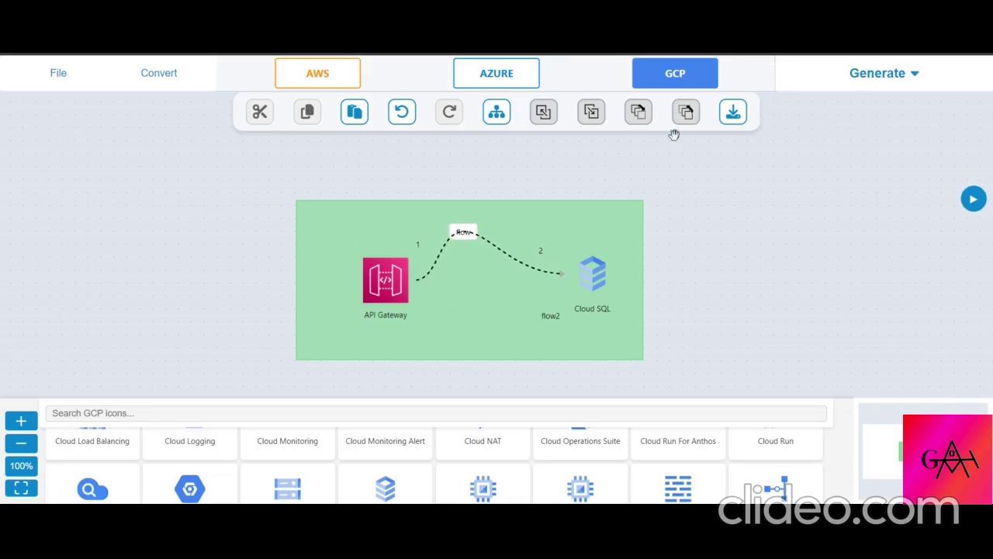
- Enter the SketchDraw description "architeture diagram for hosting e-commerce application" for GCP, and dismiss the dialog without submitting
left_click(831, 87)
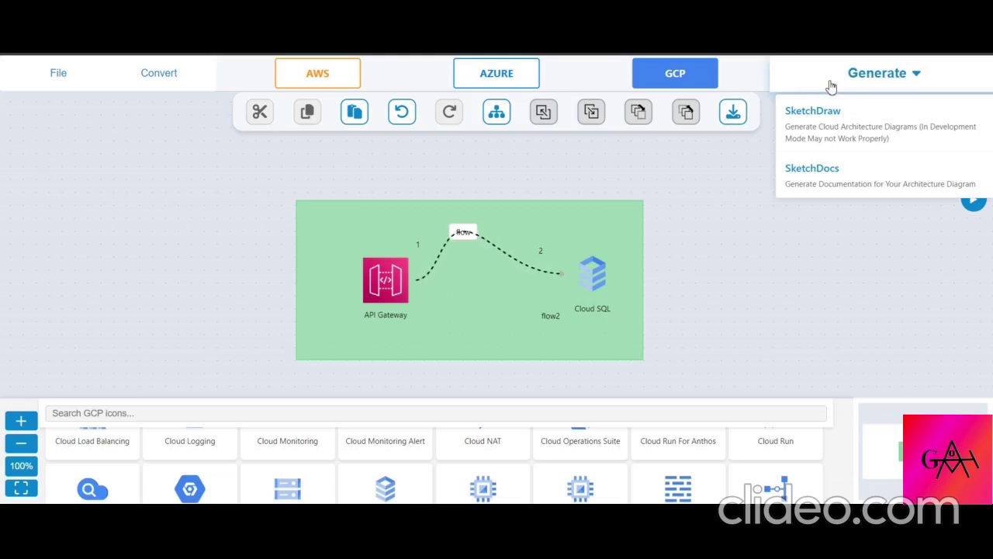
left_click(836, 140)
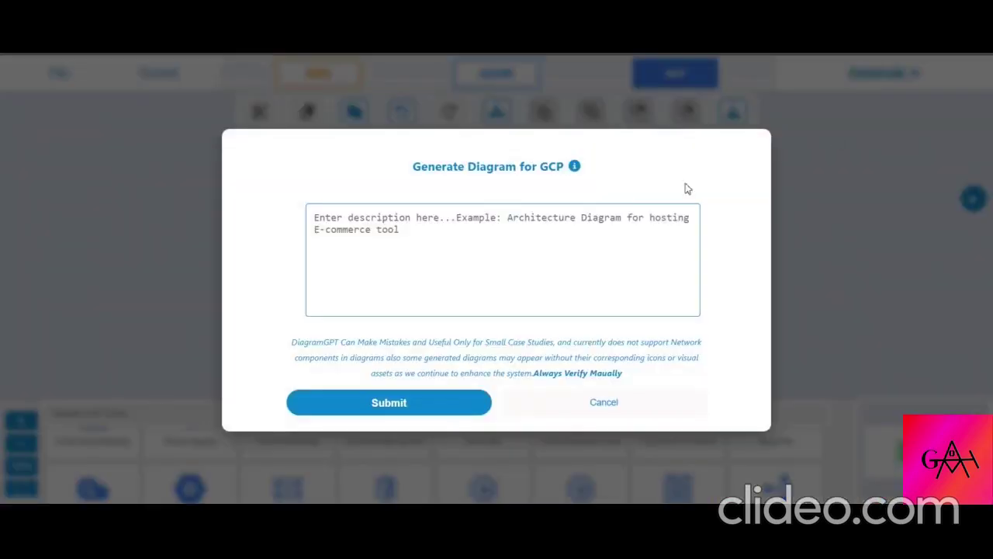
left_click(616, 222)
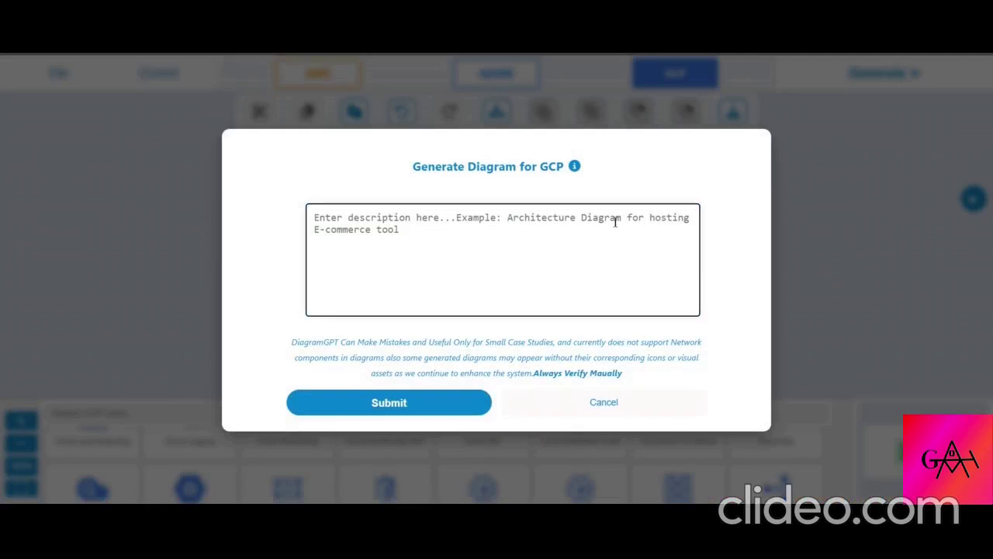
type("archit")
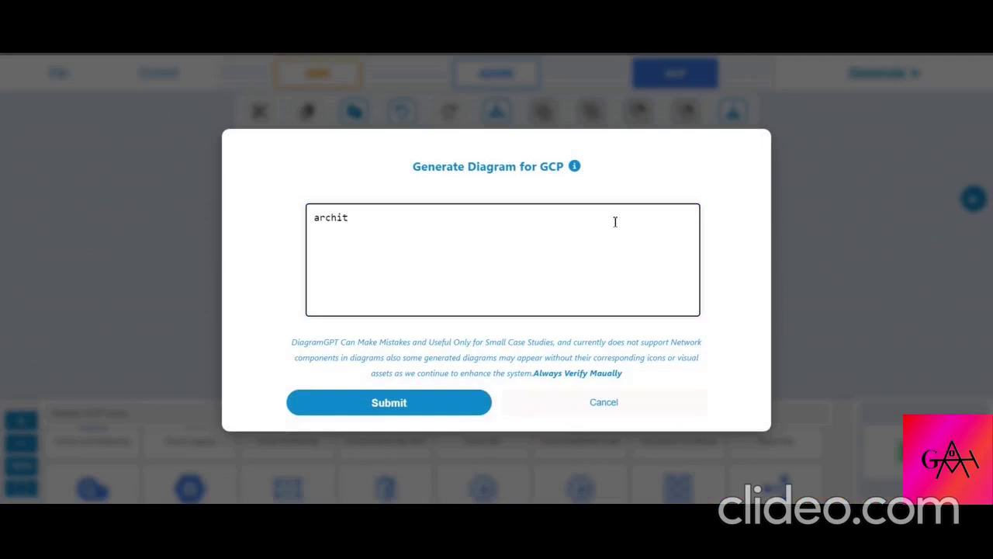
type("eture diagram for hostin")
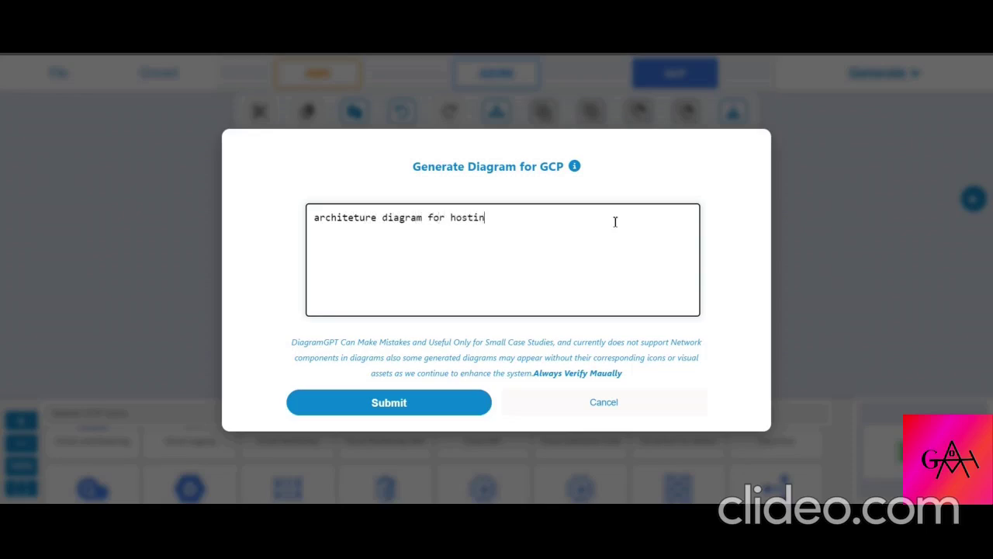
type("g e-commerce application")
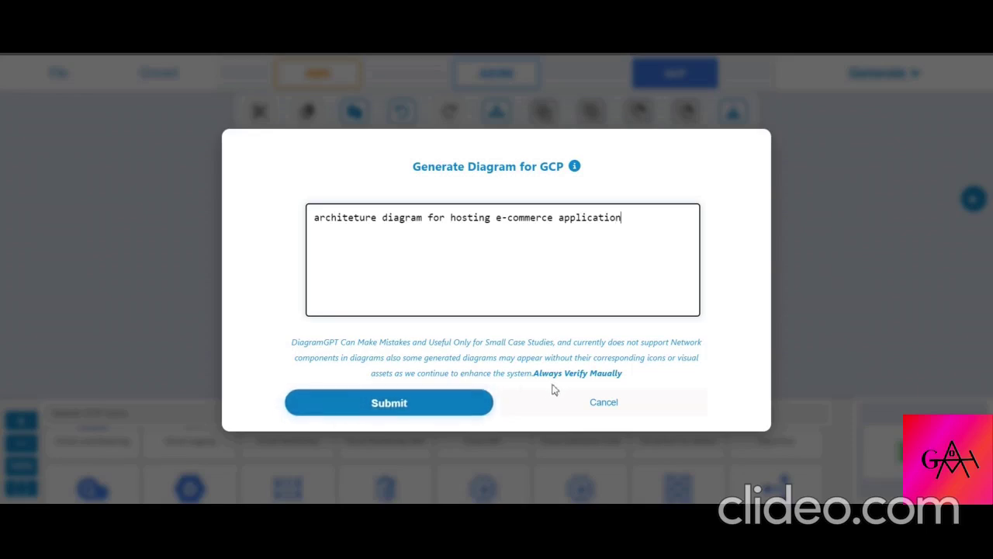
left_click(582, 402)
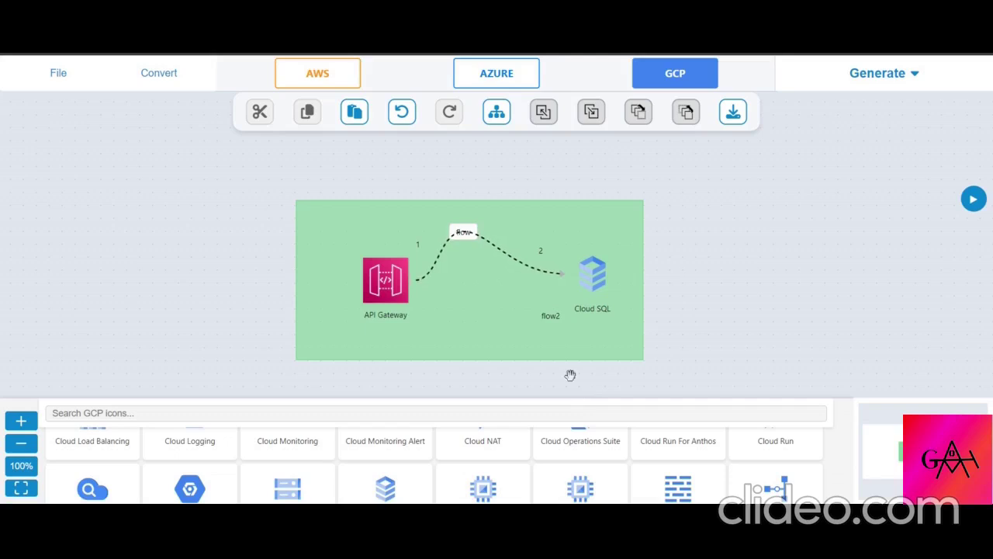
- Switch to the AWS canvas and generate a SketchDraw diagram from the retained e-commerce application description
left_click(496, 71)
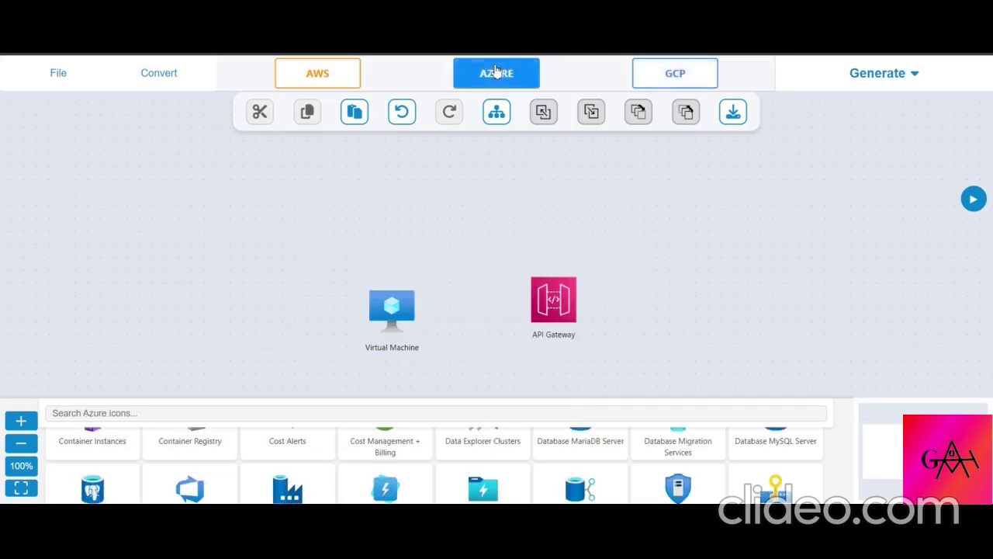
left_click(341, 80)
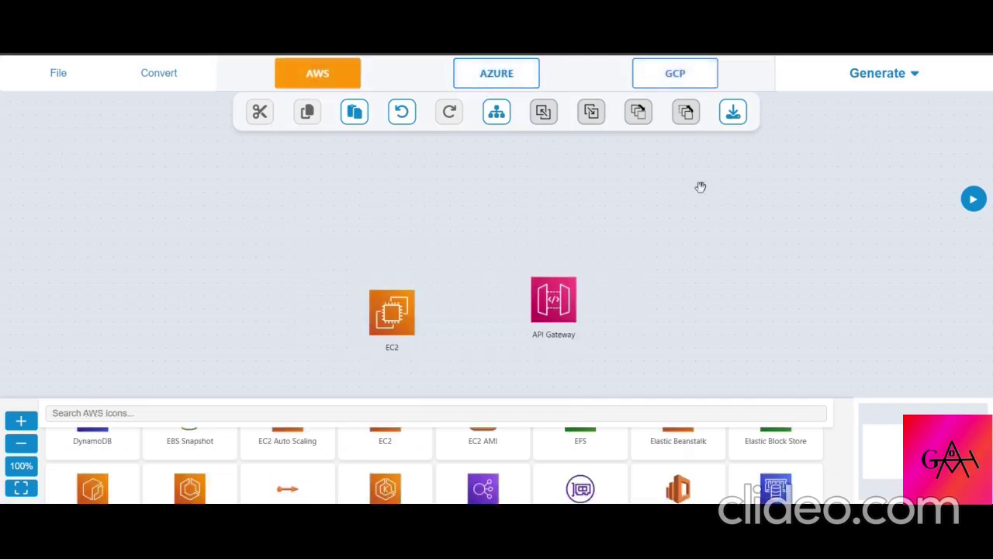
left_click(883, 81)
left_click(868, 114)
left_click(622, 230)
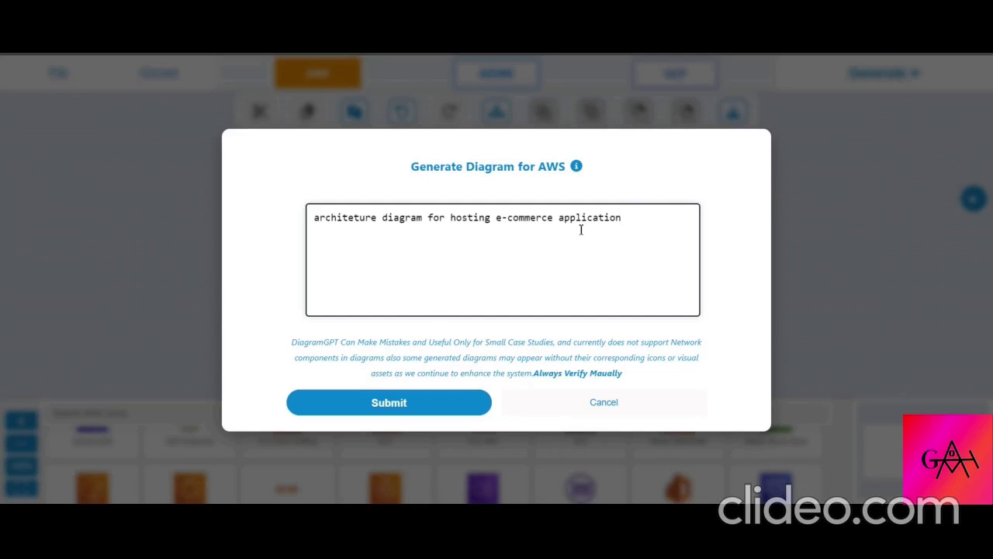
left_click(402, 400)
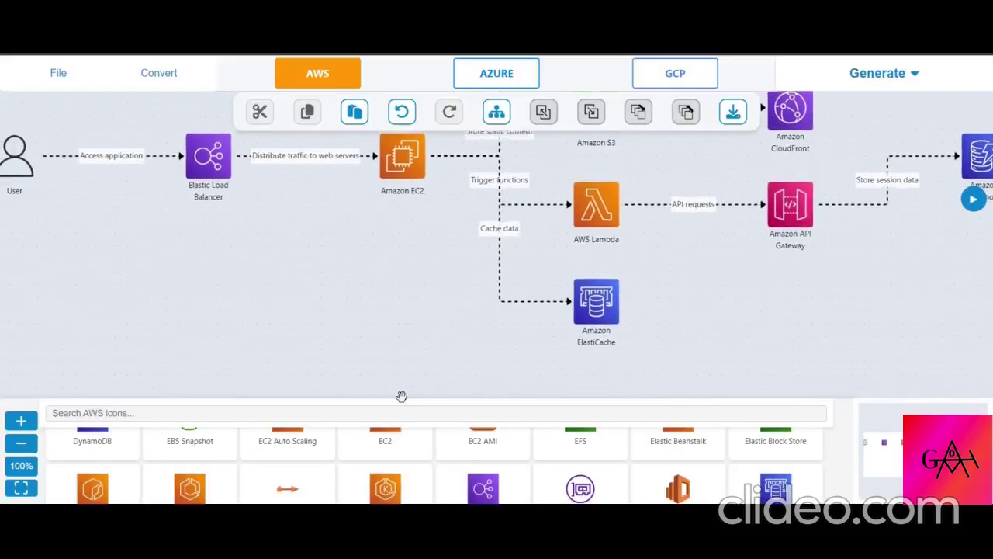
- Fit the generated AWS diagram to the canvas and examine its services and connections
left_click(21, 489)
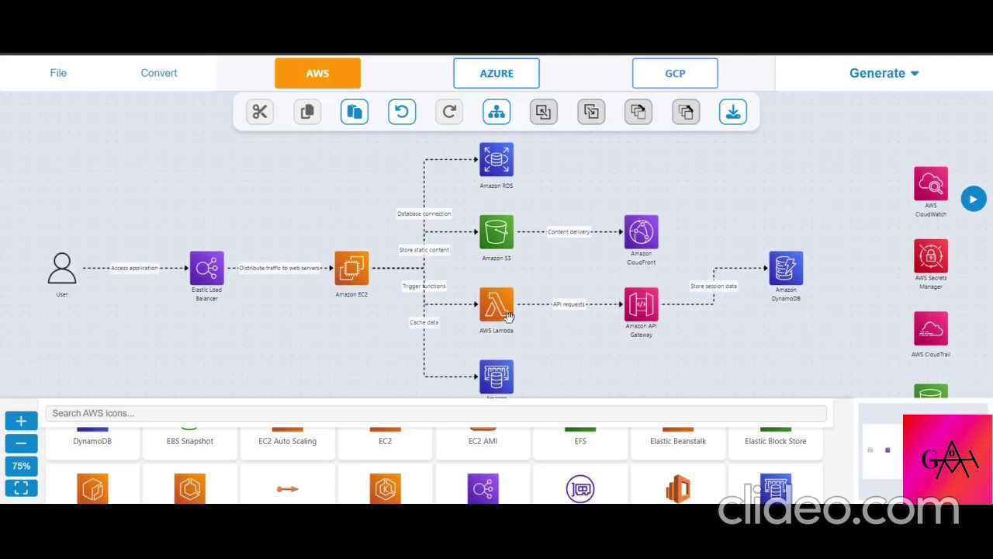
scroll(516, 310, "down", 1)
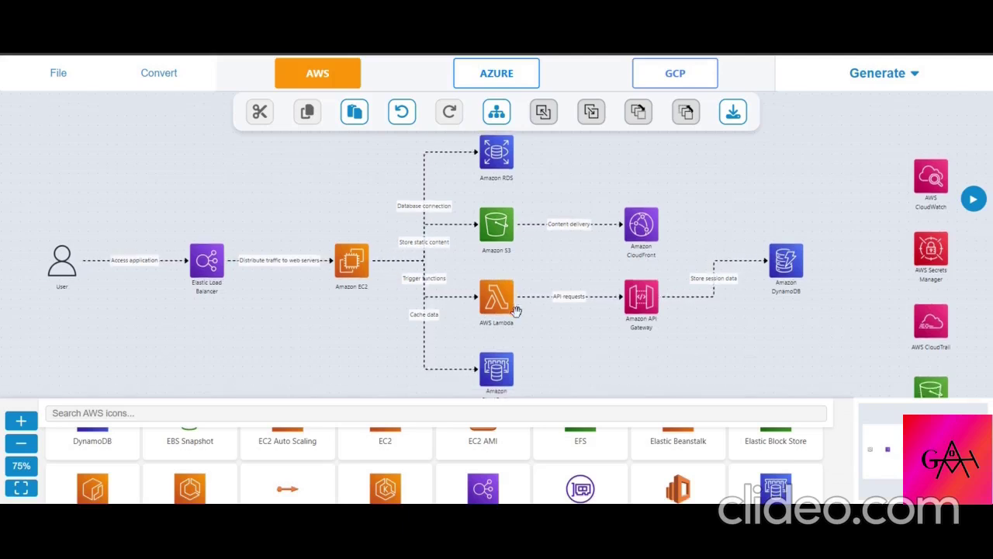
scroll(516, 310, "down", 3)
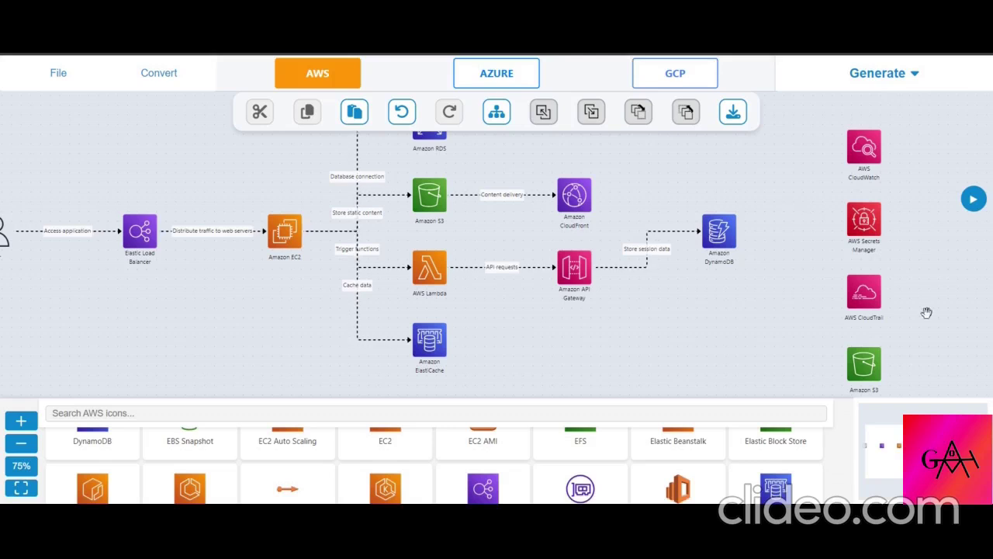
scroll(873, 245, "up", 1)
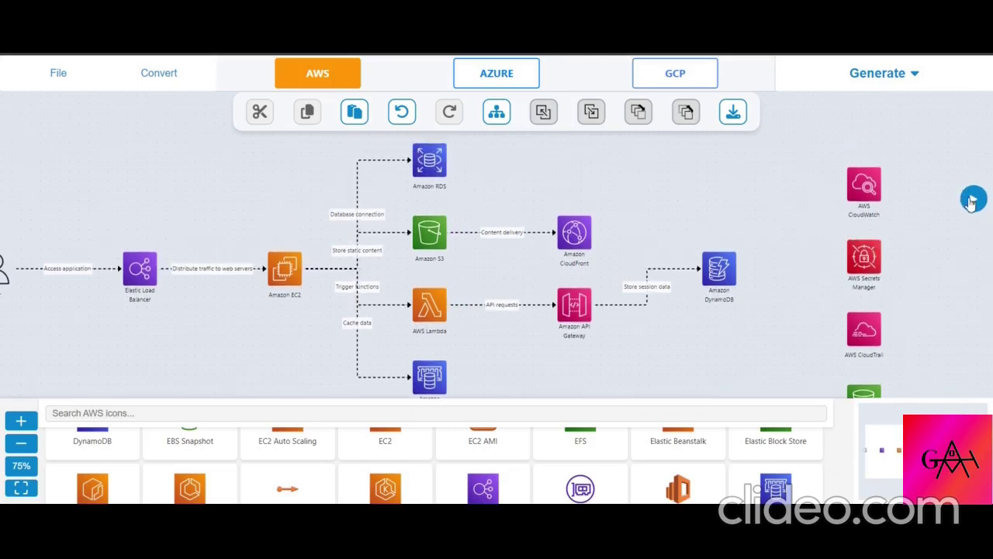
scroll(512, 184, "left", 2)
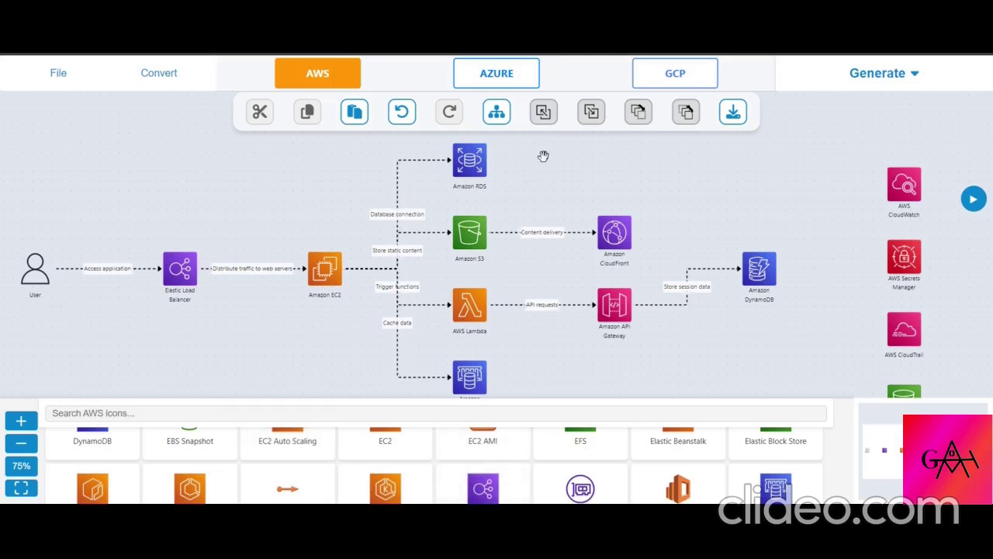
- Convert the AWS diagram to both Azure and GCP
left_click(145, 86)
left_click(481, 266)
left_click(537, 265)
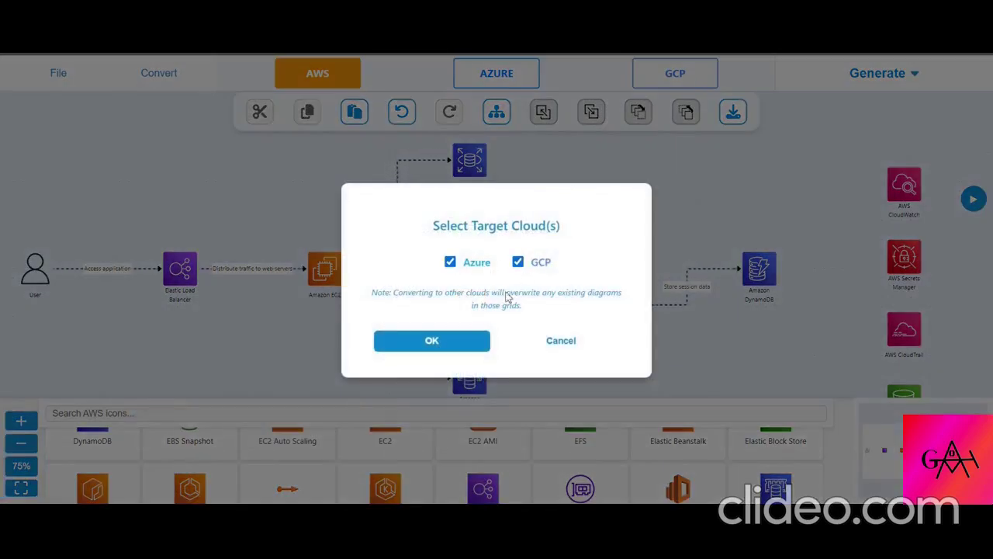
left_click(477, 342)
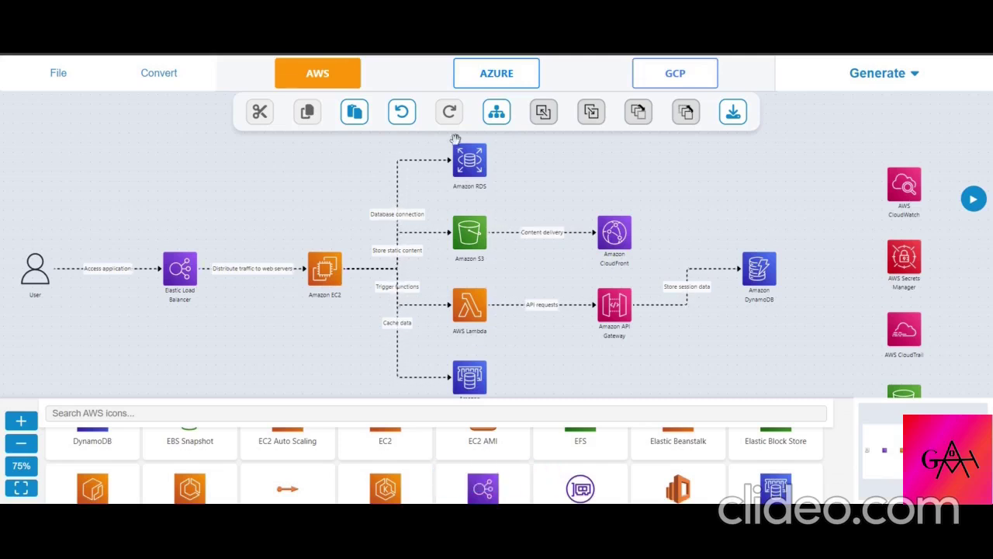
- Open SketchDocs for the AWS diagram and enter the prompt "I want to host e-commerce application on aws"
left_click(875, 77)
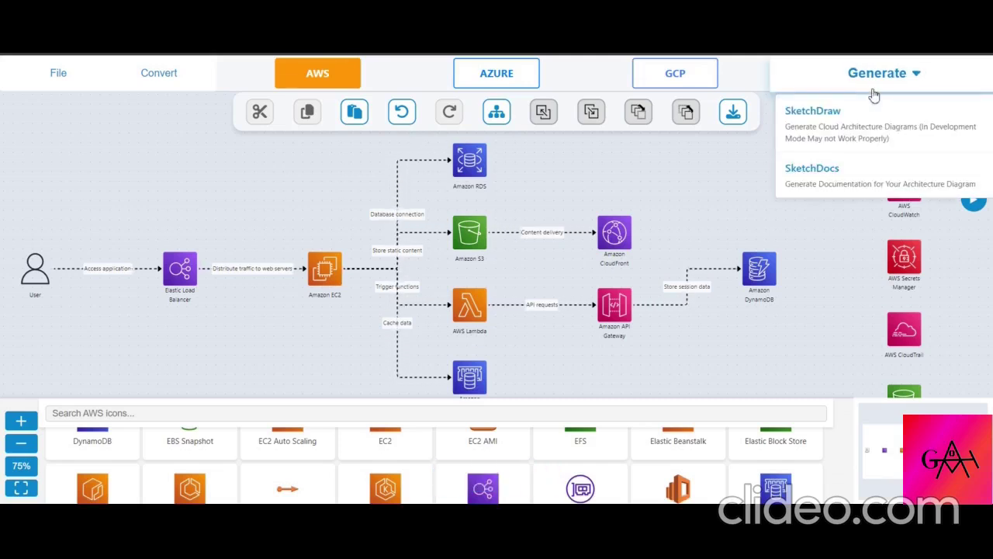
left_click(830, 179)
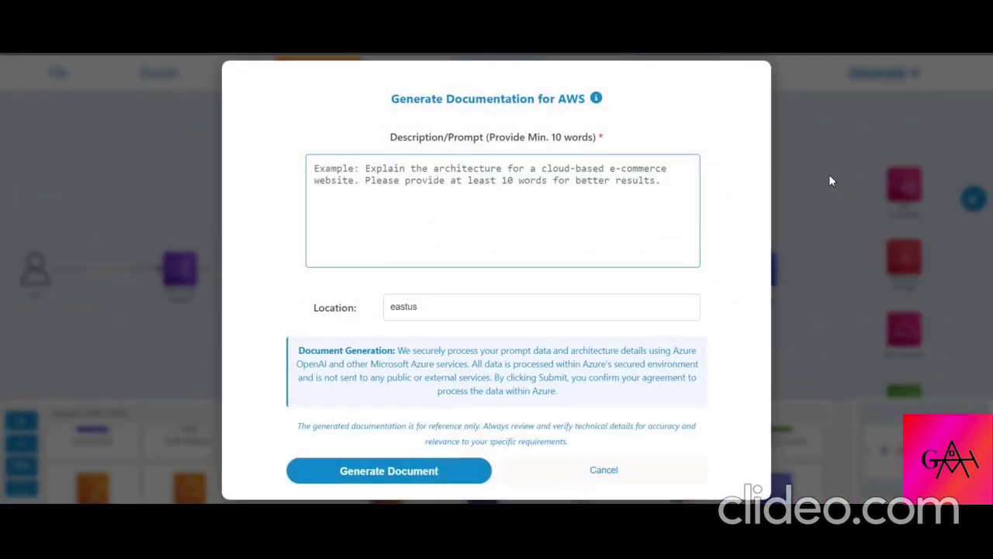
left_click(589, 196)
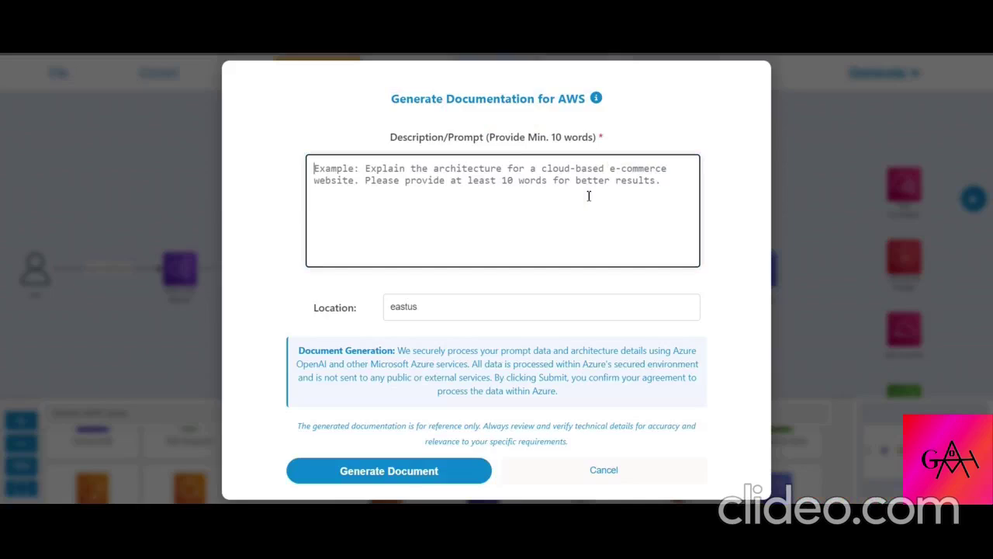
type("I want to host")
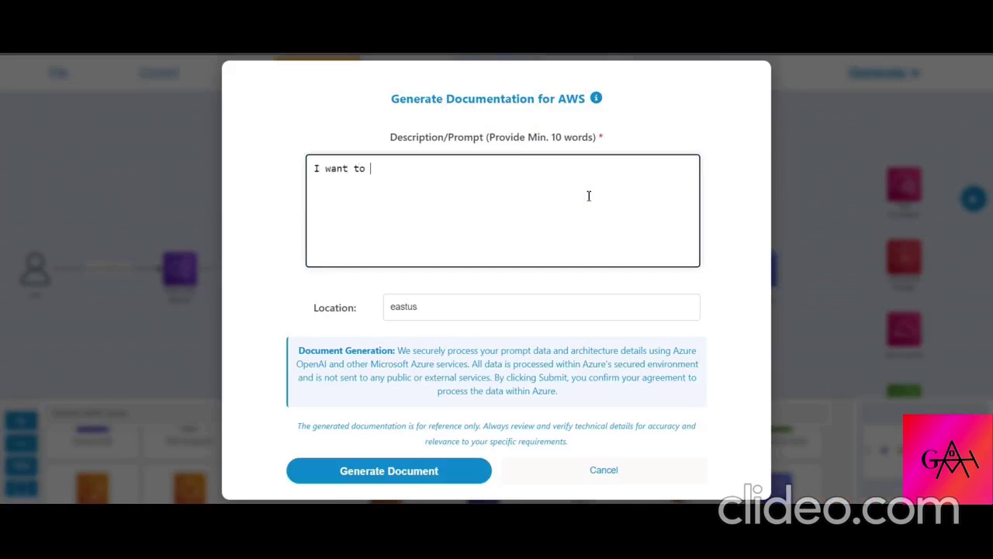
type("ommerce p")
key("BackSpace")
type("application")
type("o")
type("n aws ")
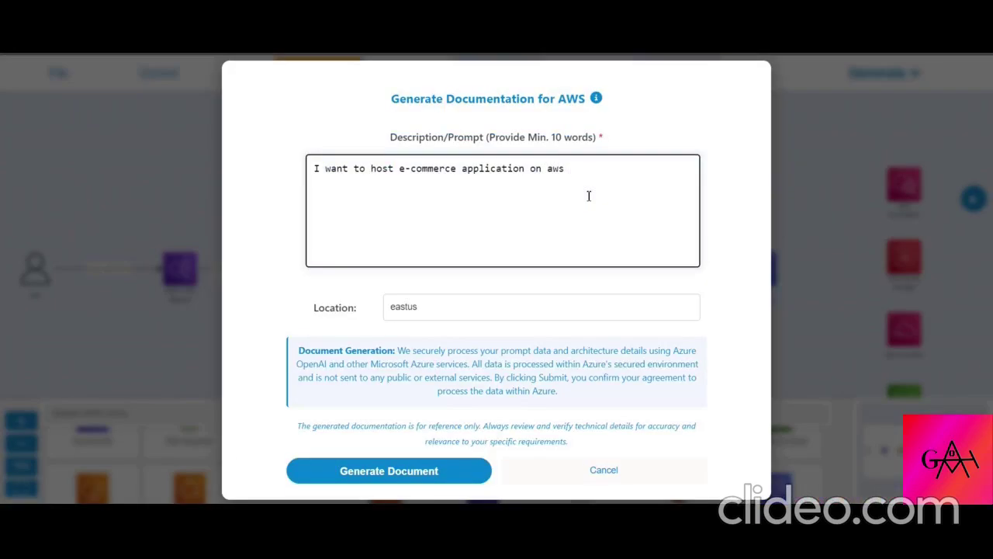
- Extend the prompt with ", my application name is LocalKart" and generate the document with location eastus
type("named")
key("BackSpace")
key("BackSpace")
key("BackSpace")
key("BackSpace")
key("BackSpace")
key("BackSpace")
key("BackSpace")
key("BackSpace")
type("ws , my application name is ")
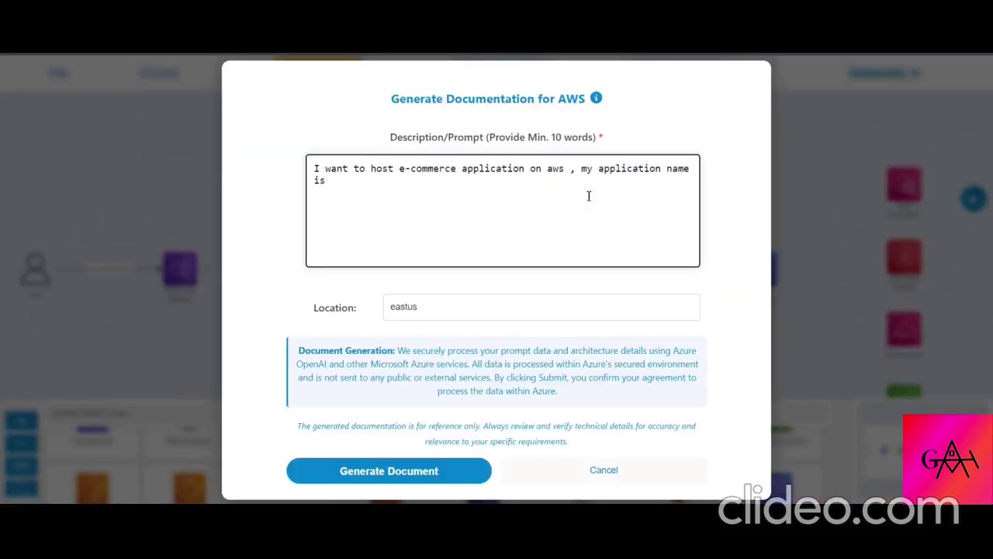
type("LocalKard")
key("BackSpace")
key("BackSpace")
type("t")
left_click(495, 304)
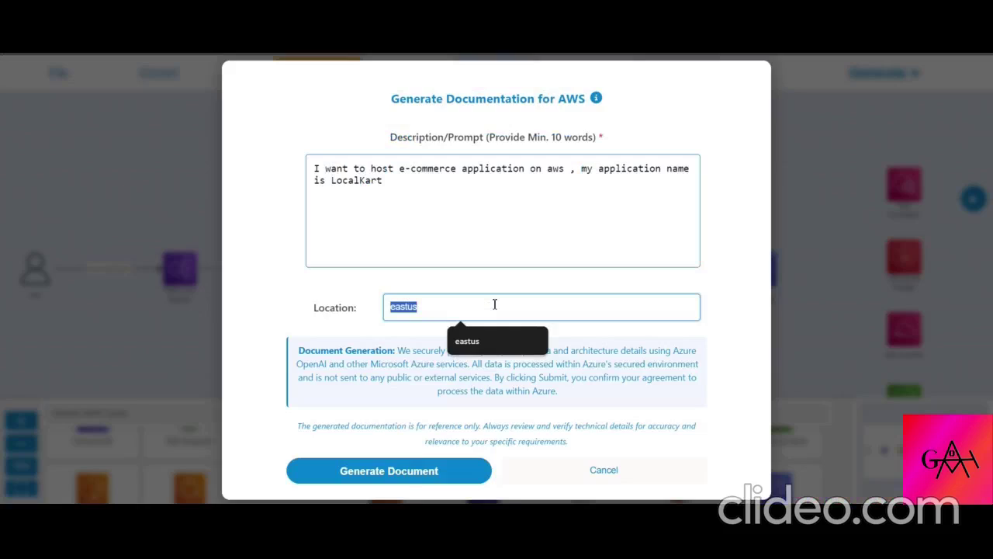
left_click(391, 470)
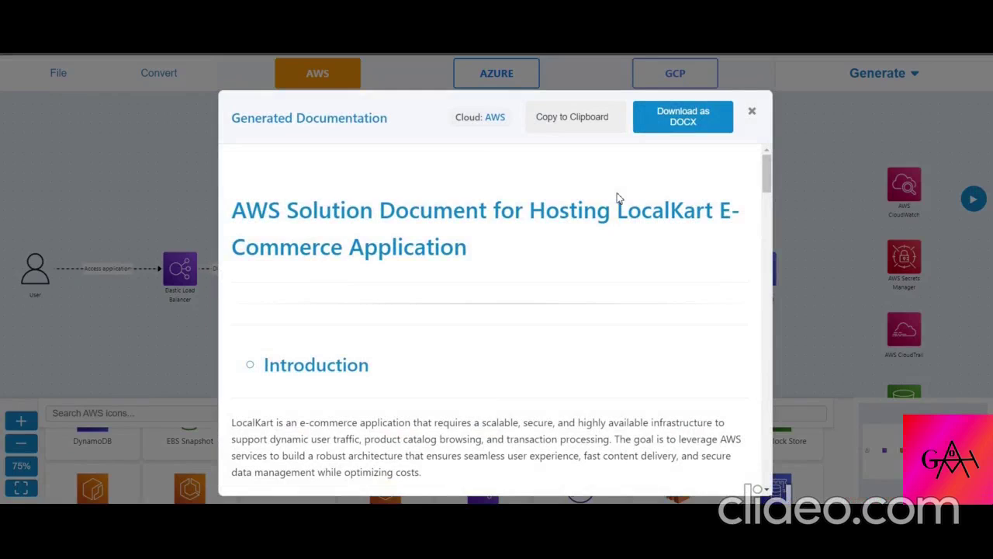
- Read the generated document's introduction, non-technical solution and architecture component sections
scroll(618, 198, "down", 3)
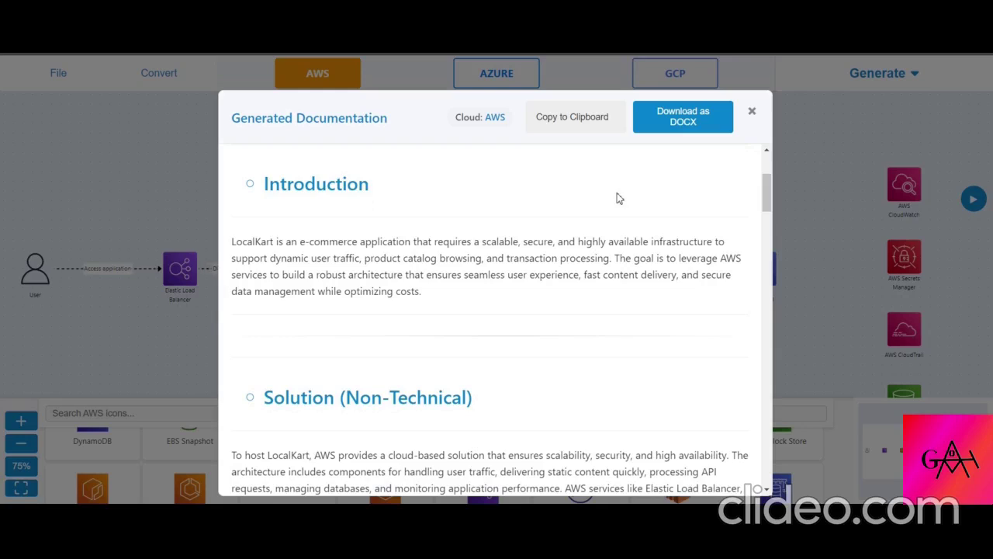
scroll(618, 198, "up", 1)
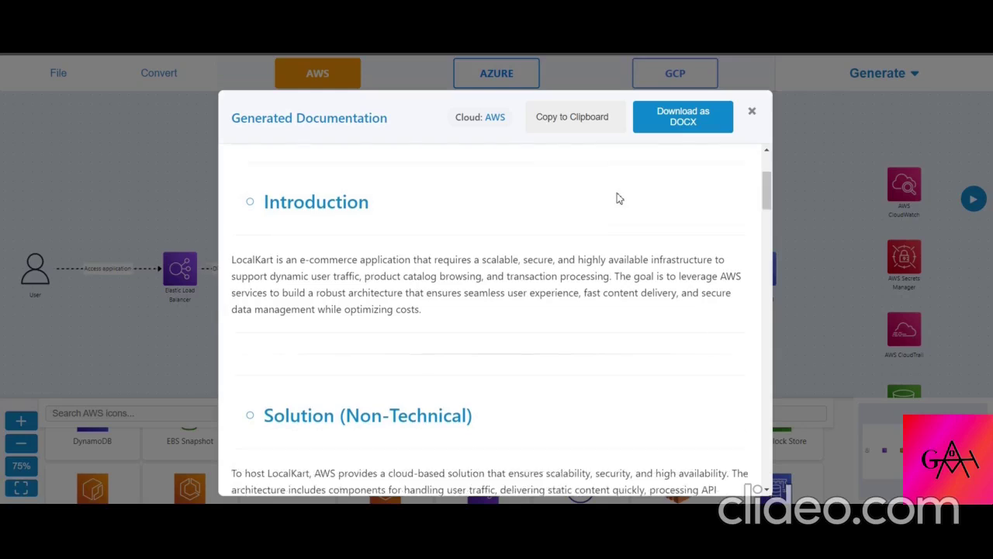
scroll(618, 197, "up", 3)
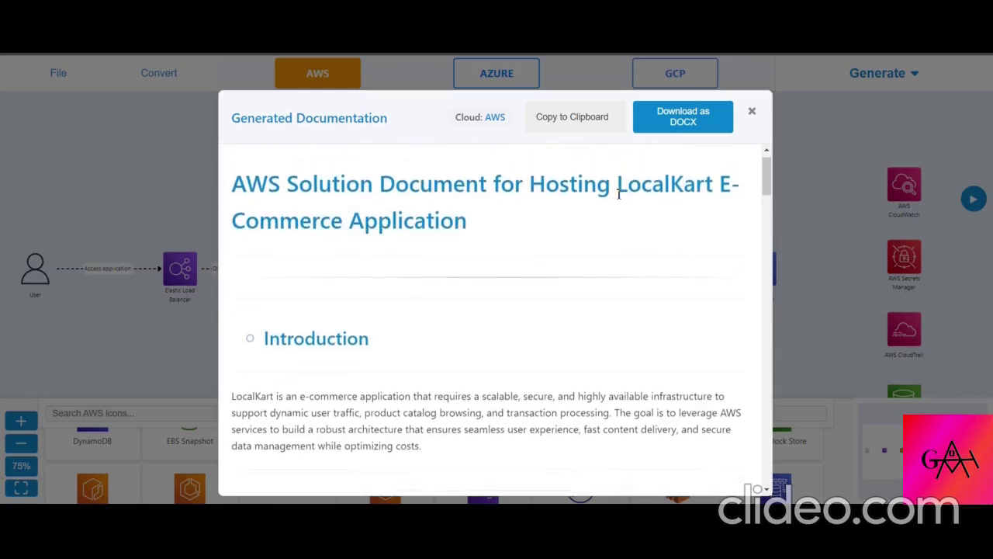
scroll(495, 238, "down", 3)
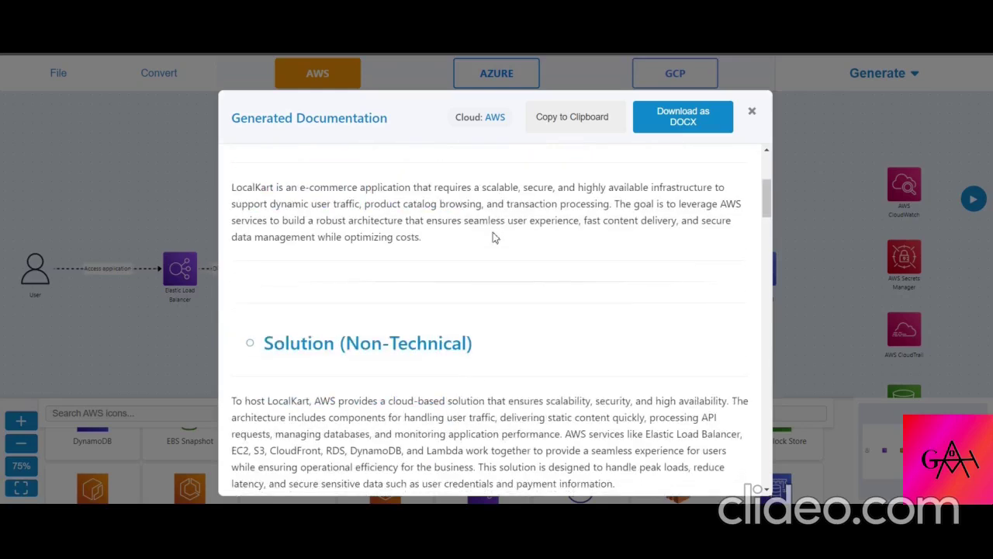
scroll(494, 237, "down", 1)
scroll(494, 238, "down", 1)
scroll(495, 238, "down", 4)
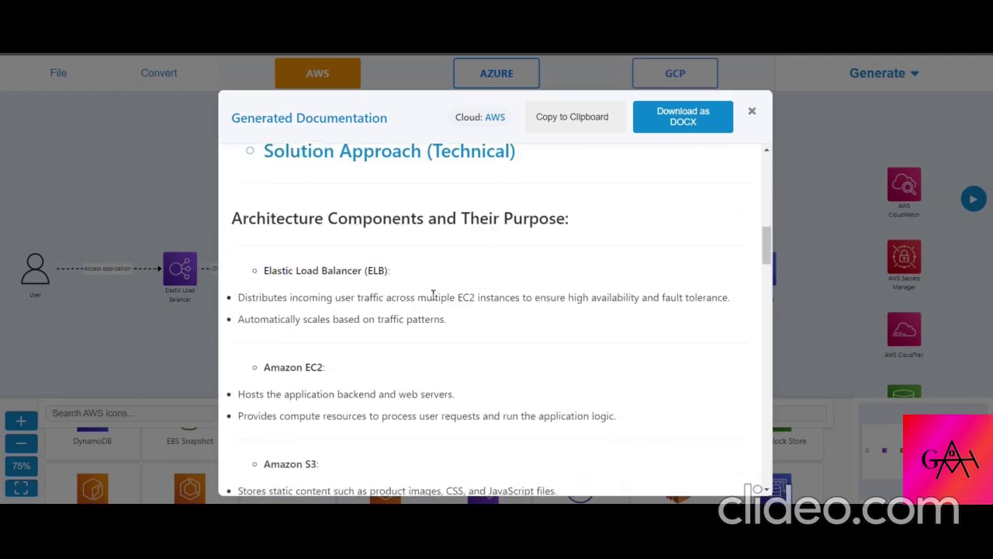
- Examine the document's cost estimation section, including the pricing region and the monthly cost of each service
scroll(433, 295, "down", 12)
scroll(433, 298, "down", 4)
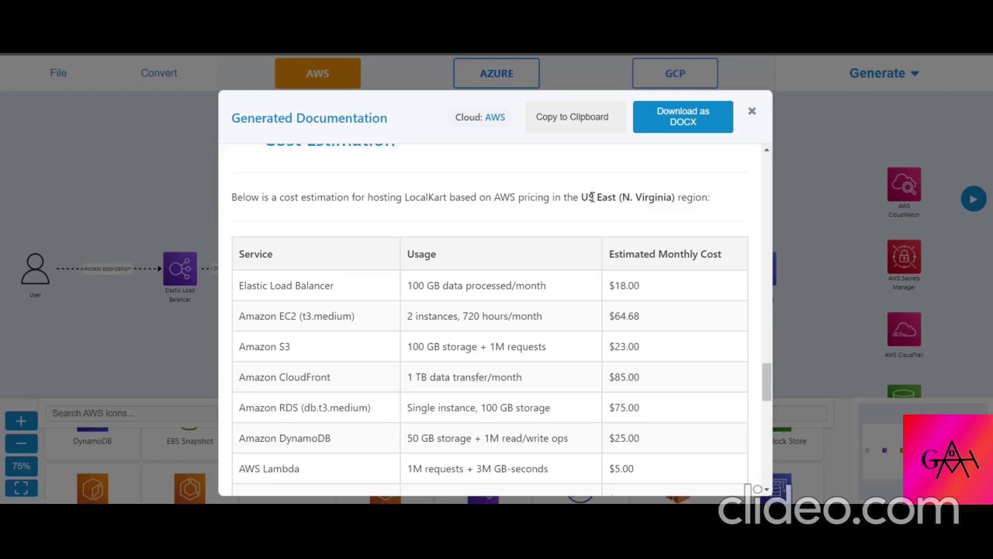
left_click_drag(581, 197, 617, 198)
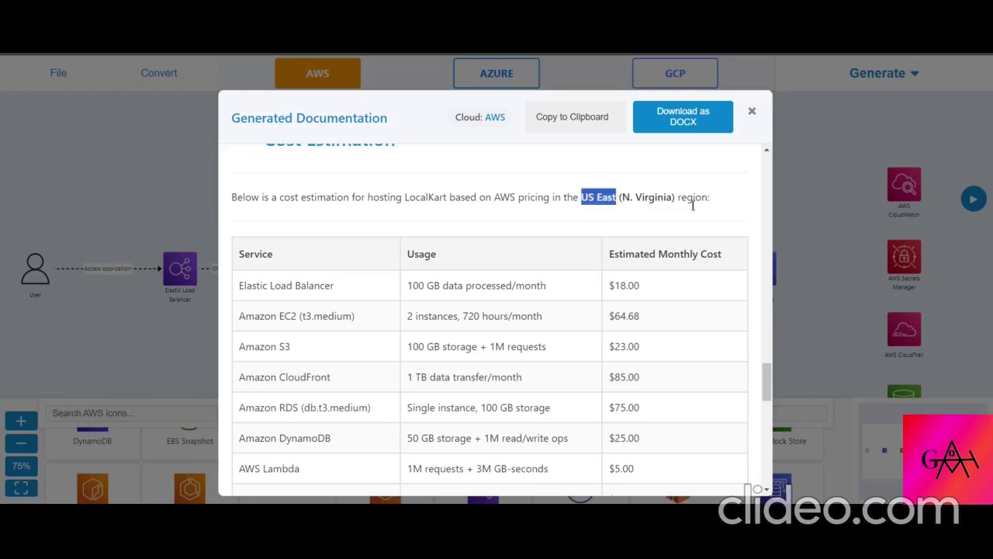
scroll(614, 279, "down", 1)
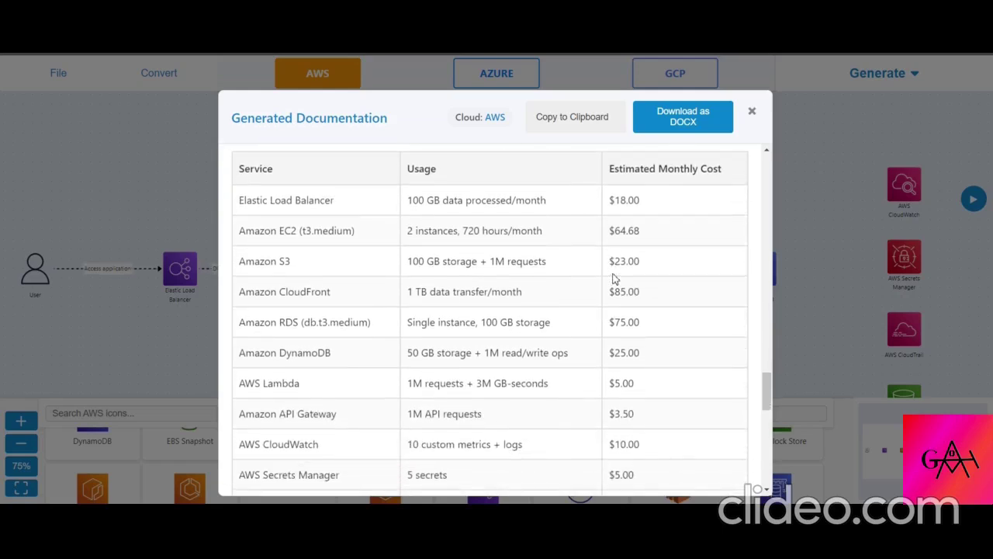
scroll(614, 279, "down", 1)
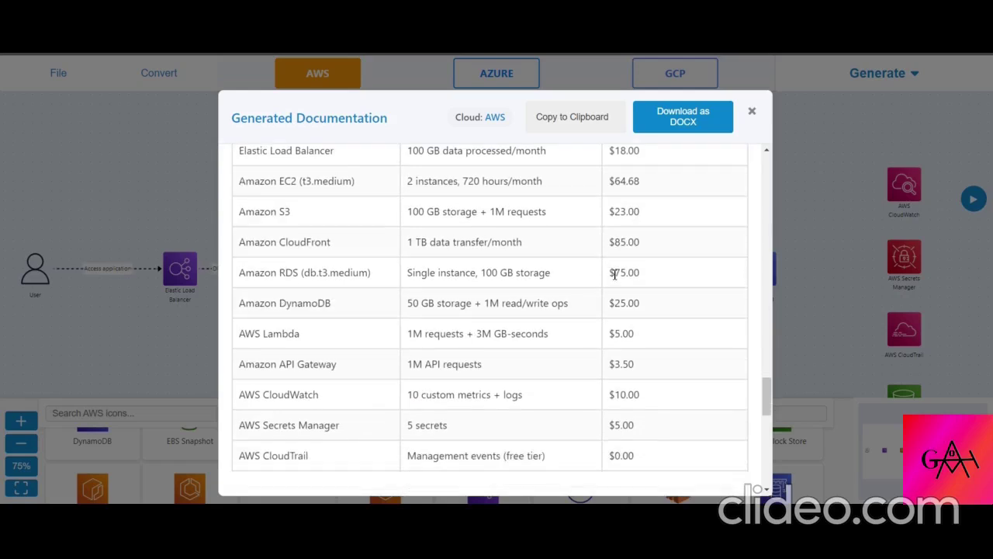
- Review the end of the cost table, highlight the total estimated monthly cost, and view the conclusion and architecture diagram
scroll(613, 275, "down", 2)
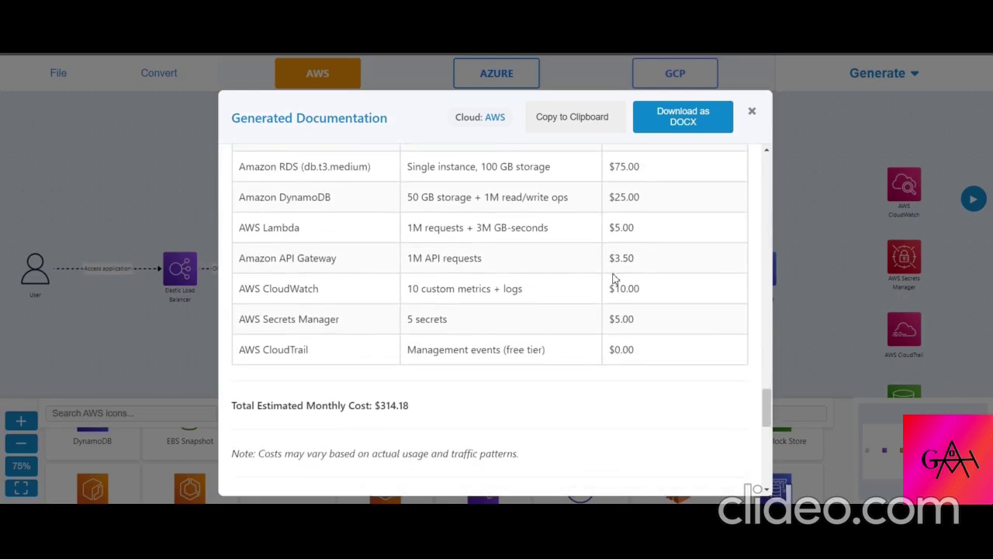
scroll(613, 279, "down", 1)
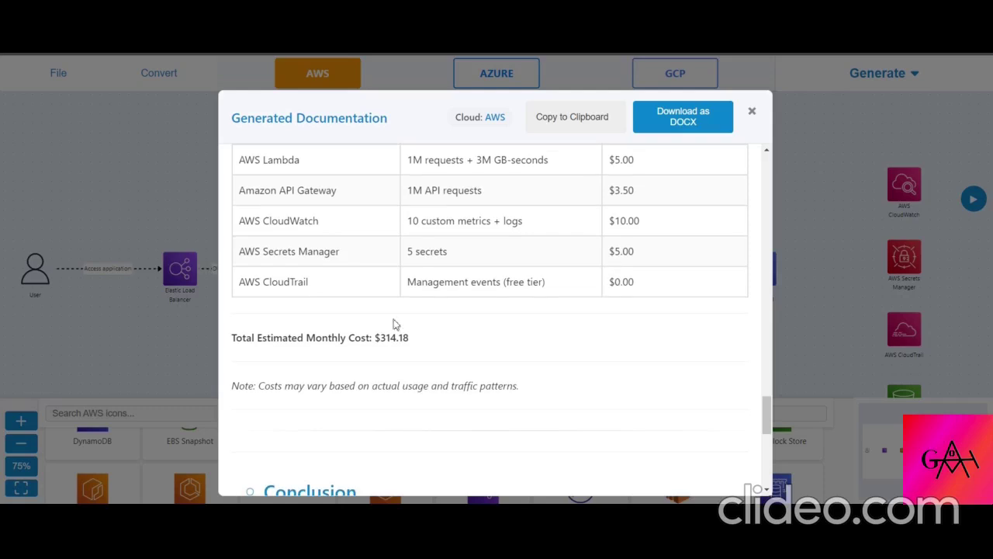
left_click_drag(416, 342, 249, 340)
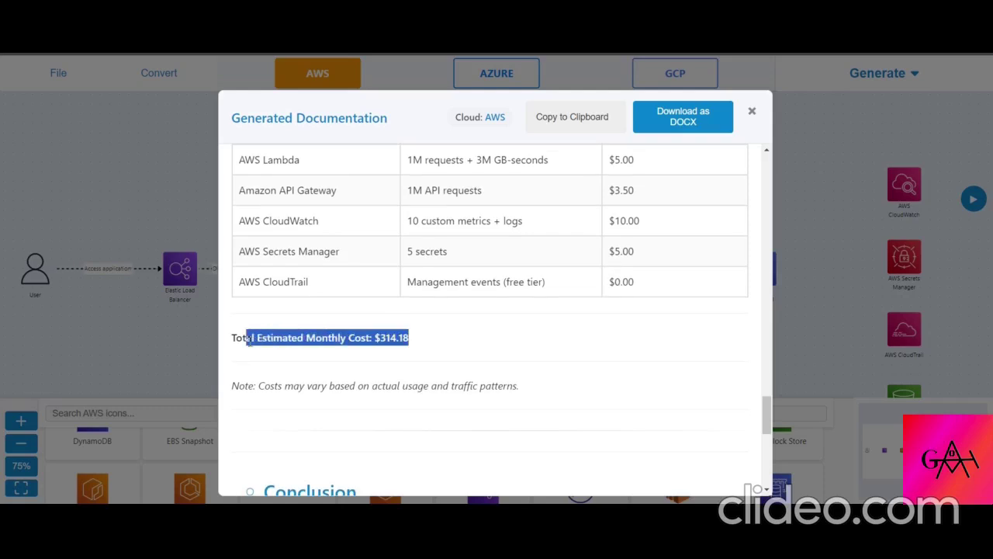
scroll(250, 340, "down", 2)
scroll(249, 344, "down", 4)
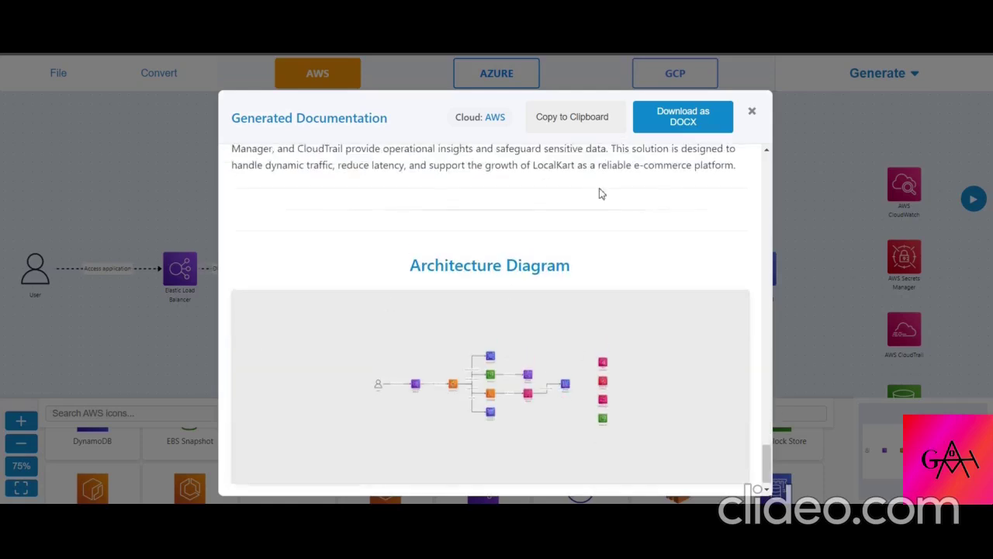
- Preview the documentation's DOCX download without saving the file, and close the generated document
left_click(688, 115)
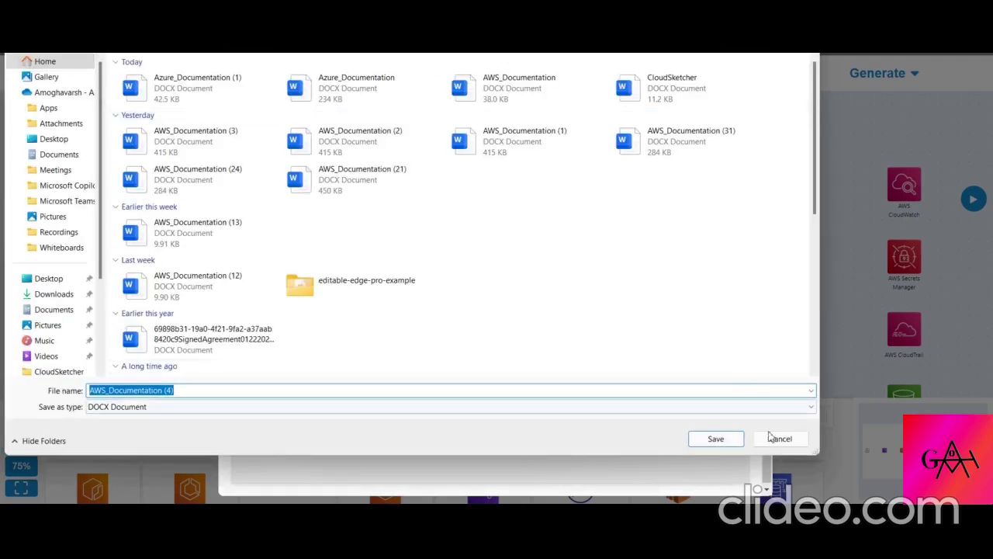
left_click(776, 446)
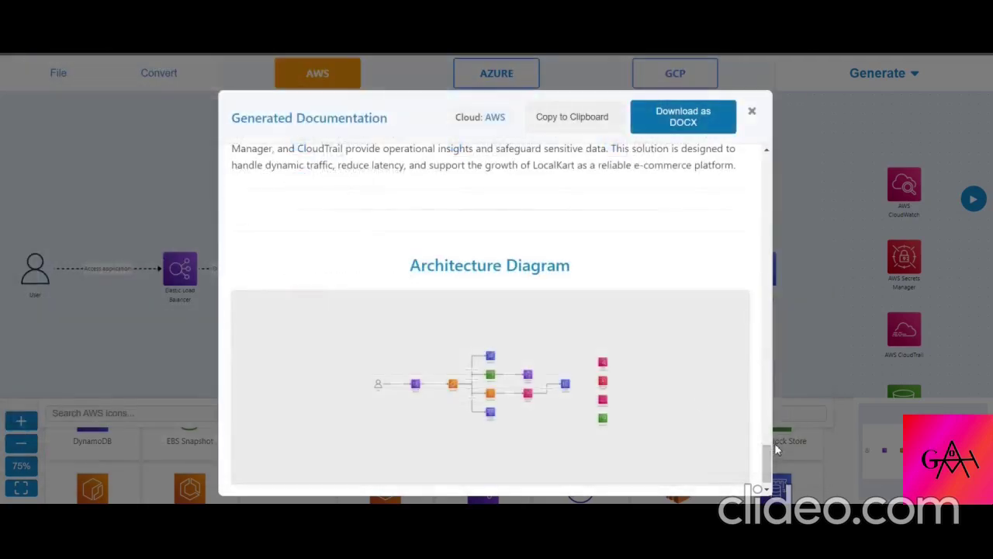
left_click(753, 112)
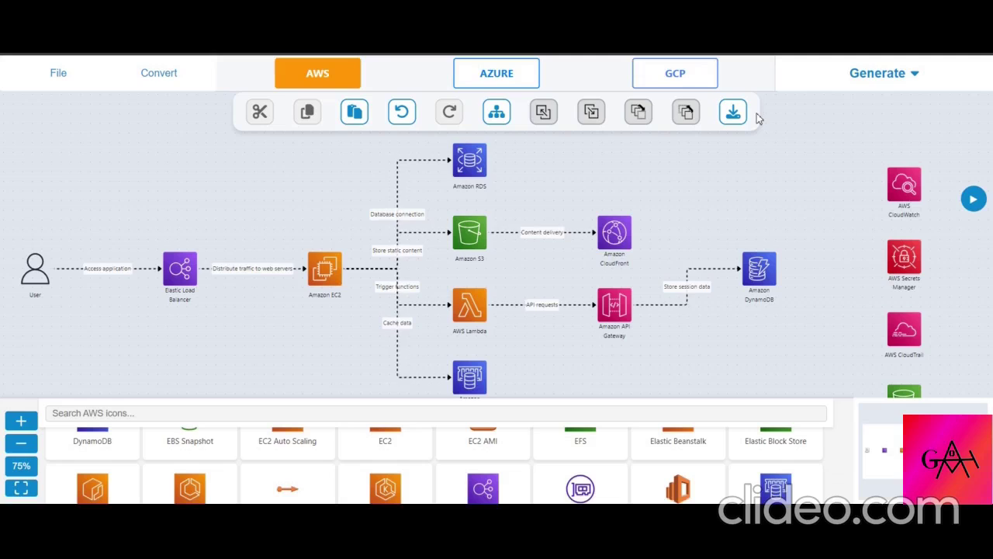